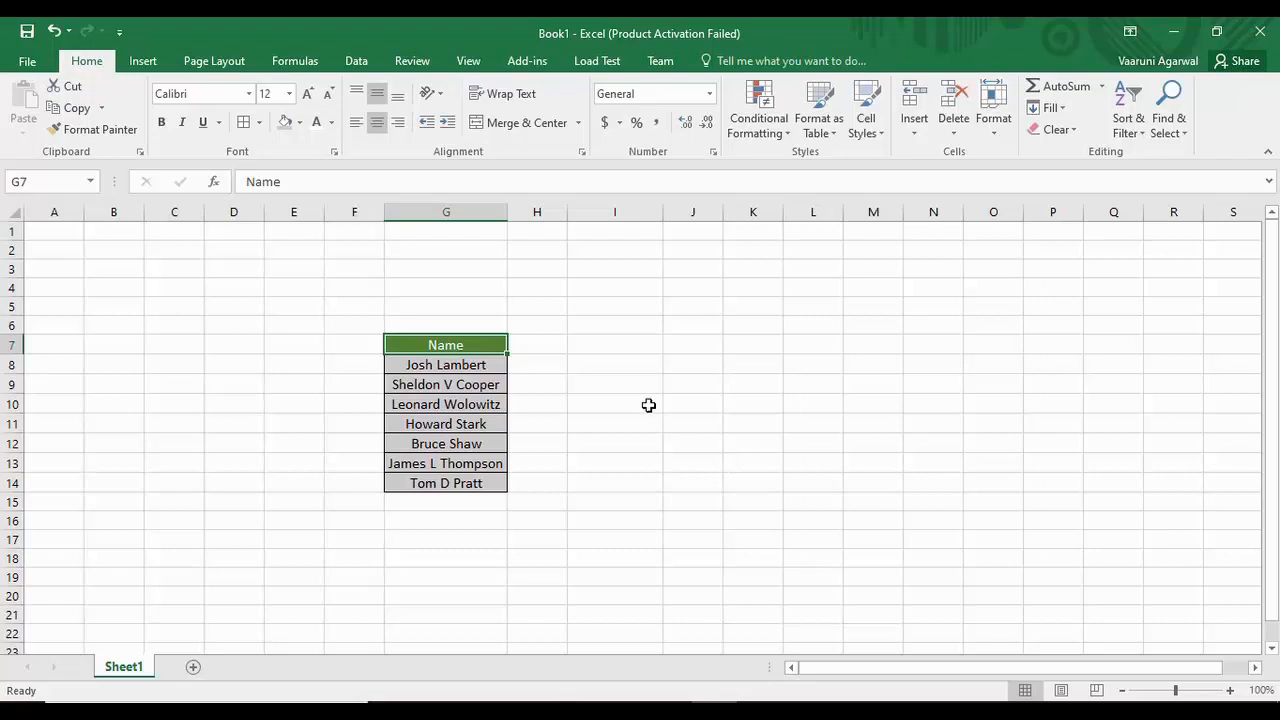
Step: Copy the Name list in G7:G14 to K7 and autofit column K to its contents
click(636, 347)
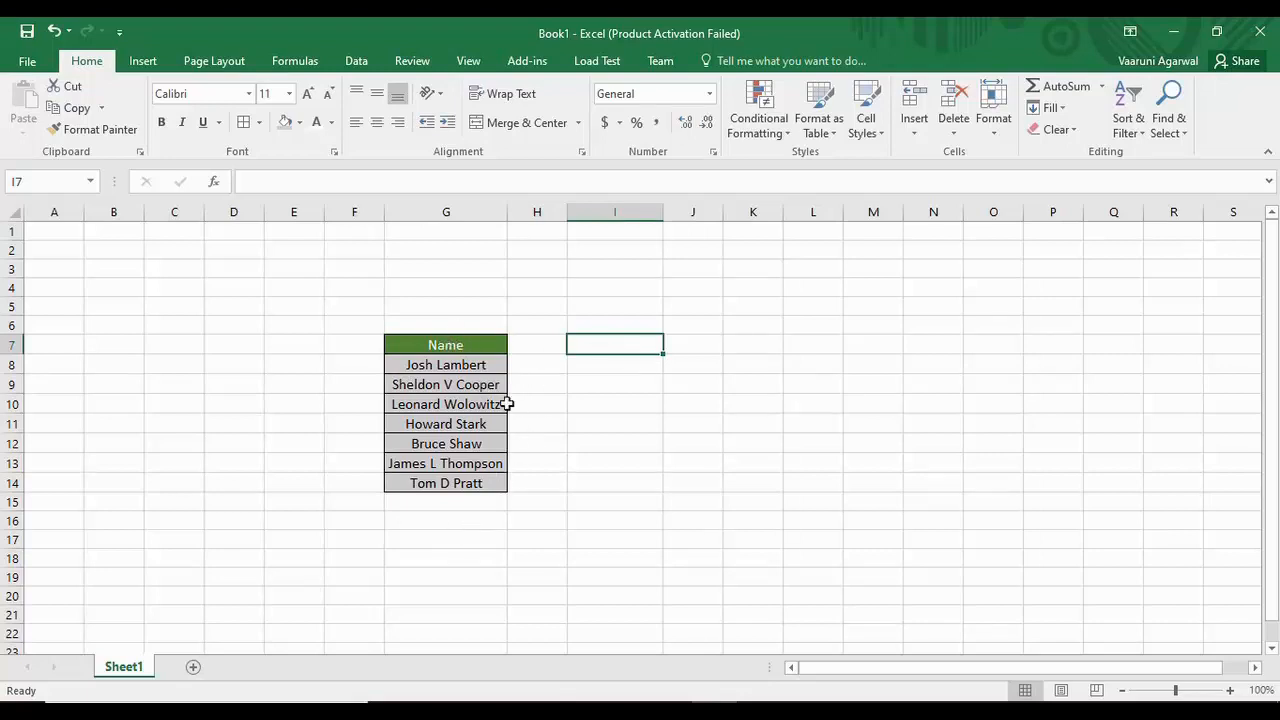
click(420, 345)
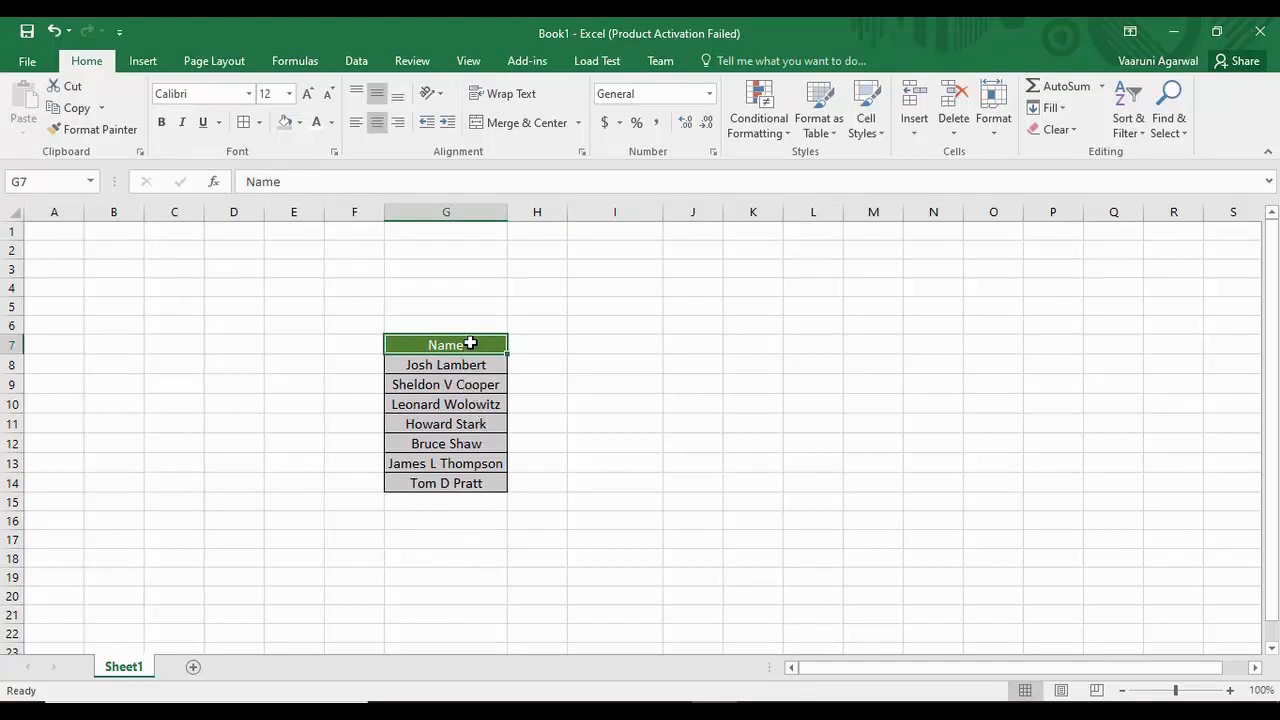
shift+click(491, 480)
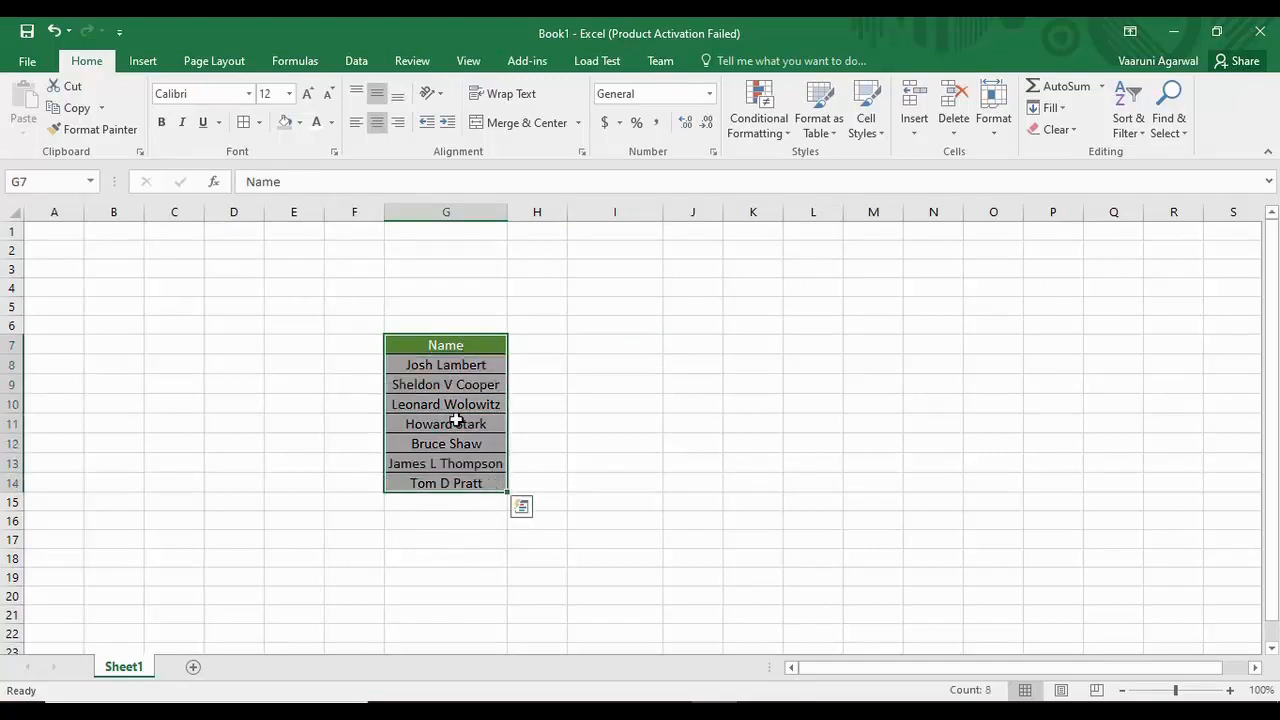
key(ctrl+c)
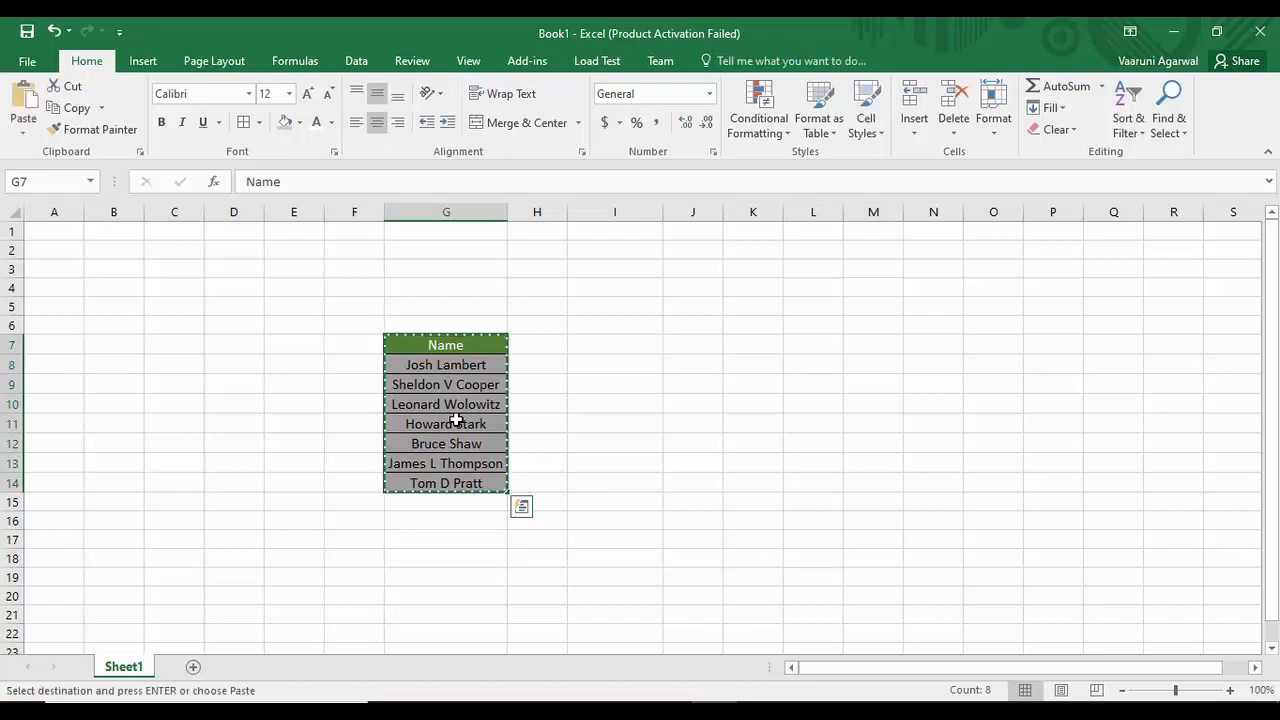
click(766, 341)
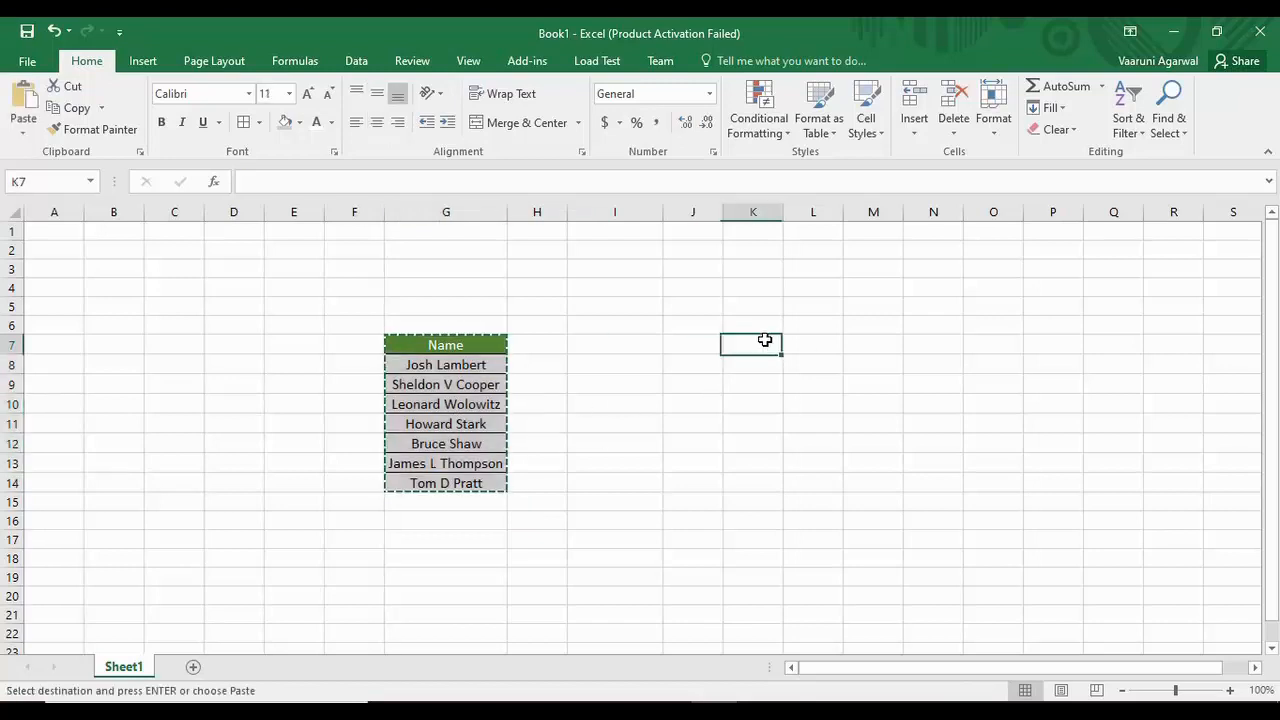
key(ctrl+v)
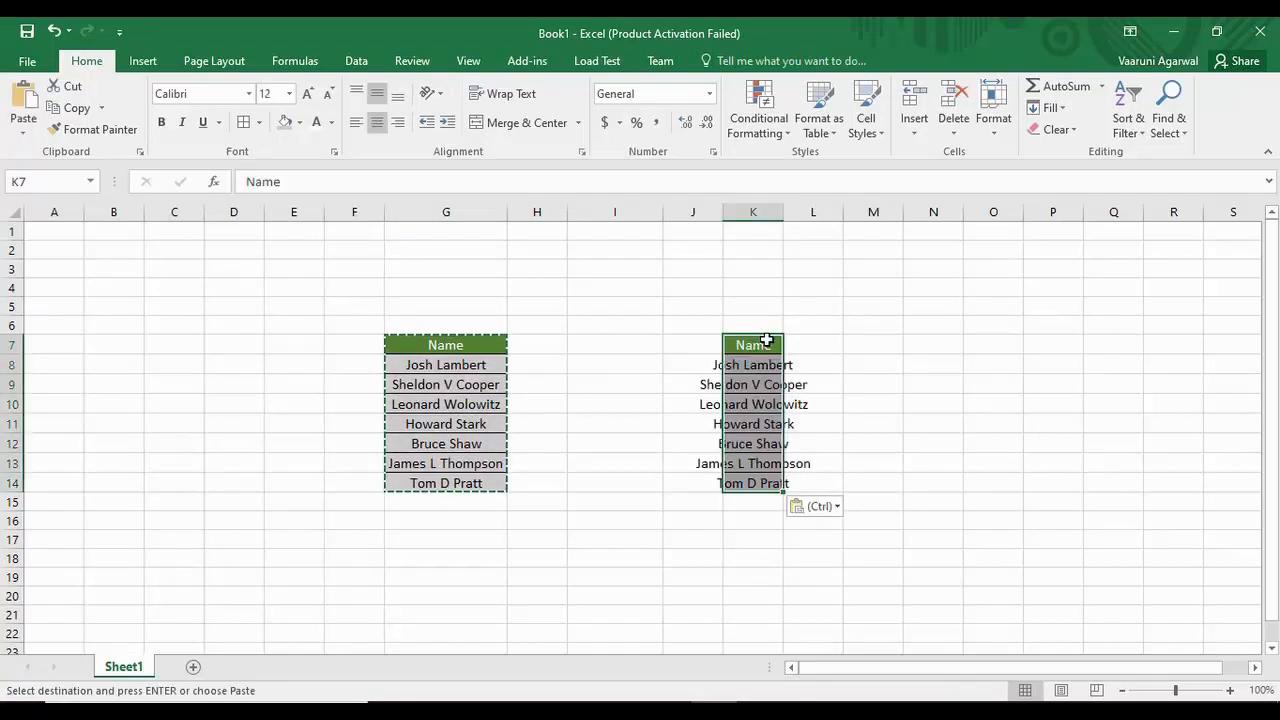
click(845, 325)
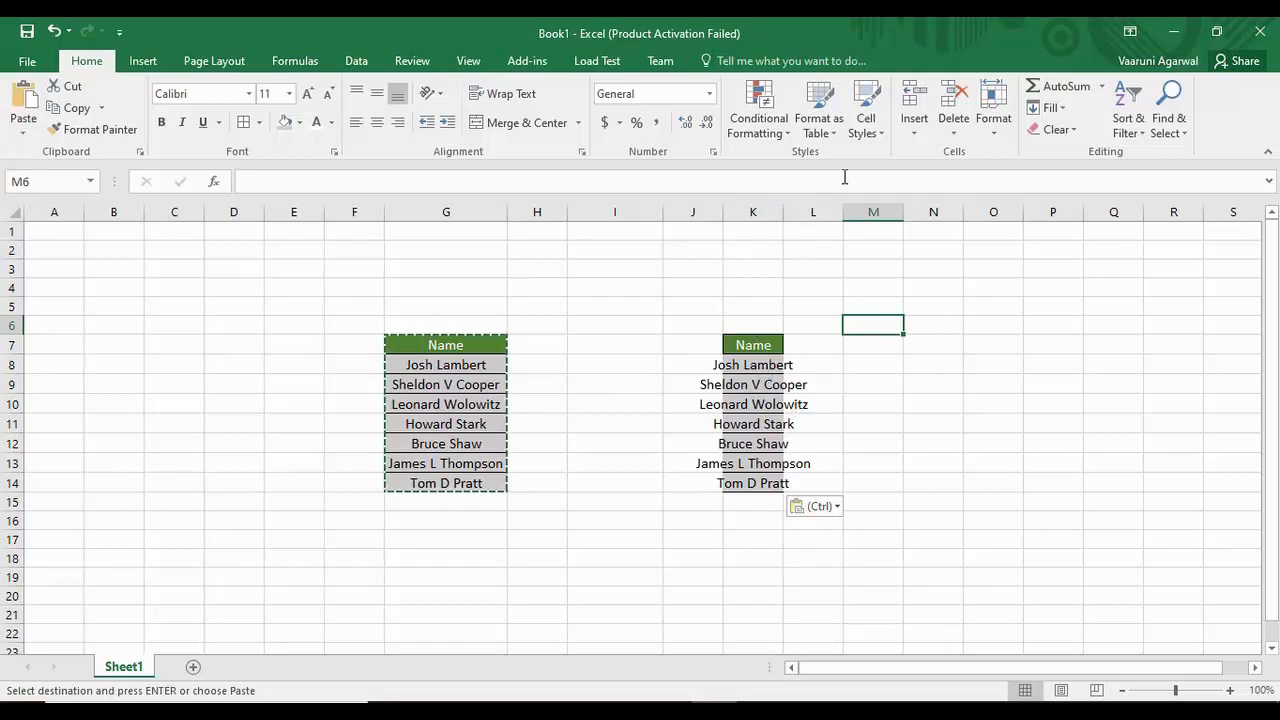
double_click(783, 212)
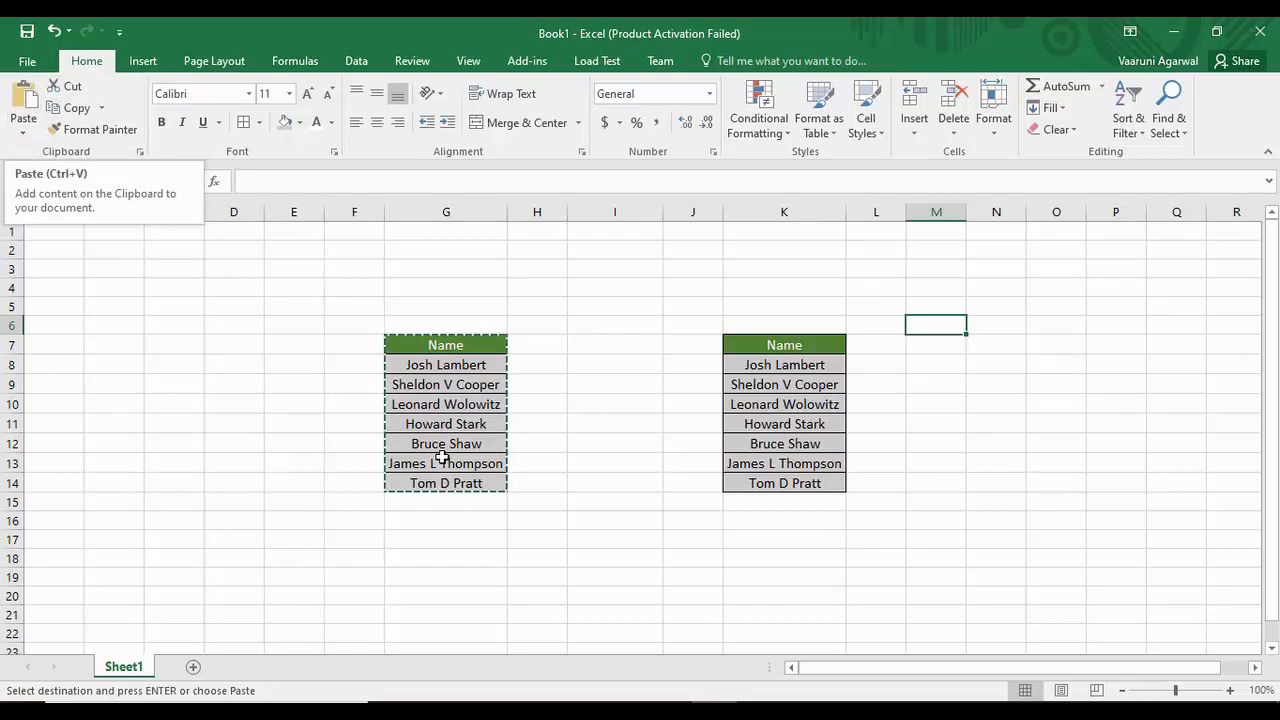
Step: Paste only the formatting of the copied Name list into the range starting at I7
click(610, 346)
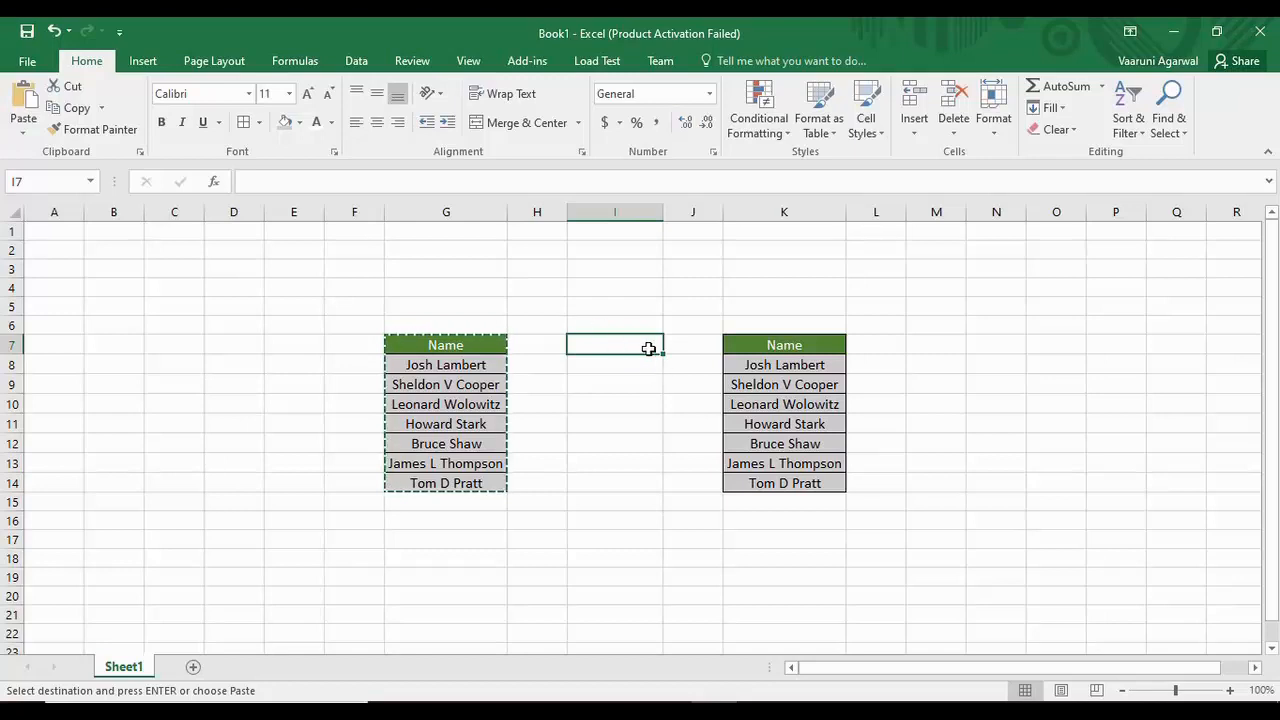
click(24, 135)
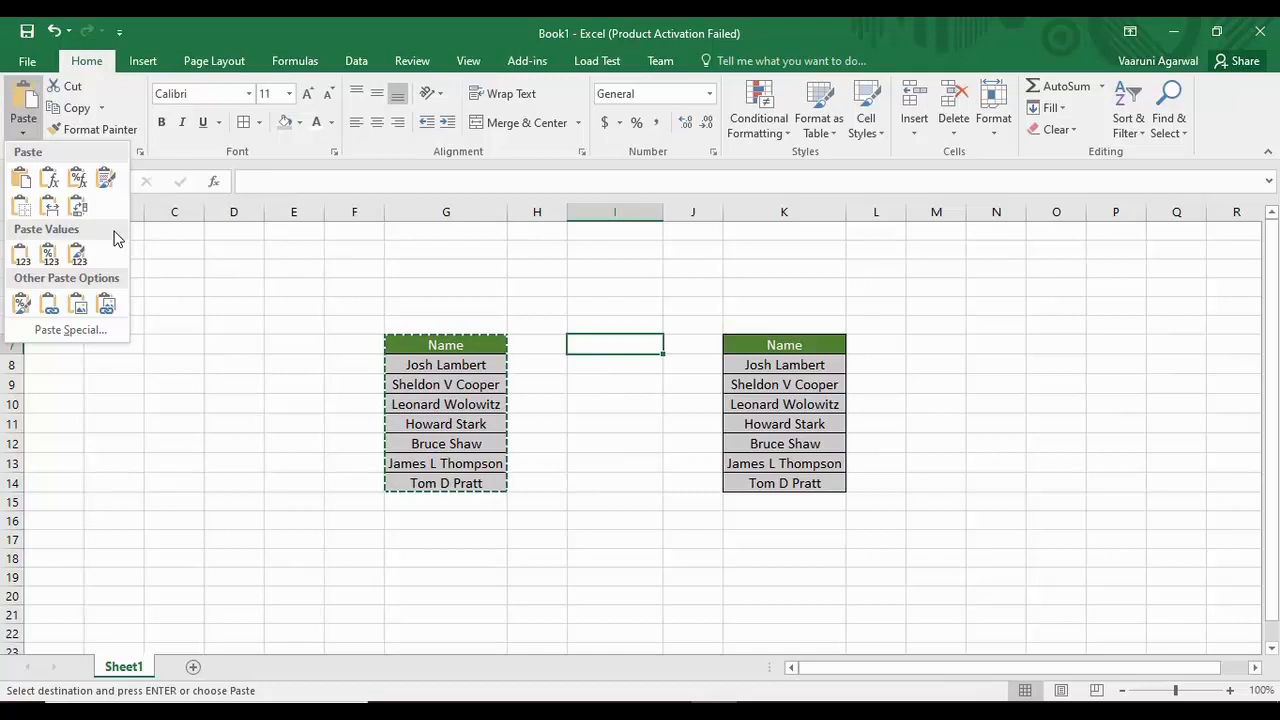
click(22, 306)
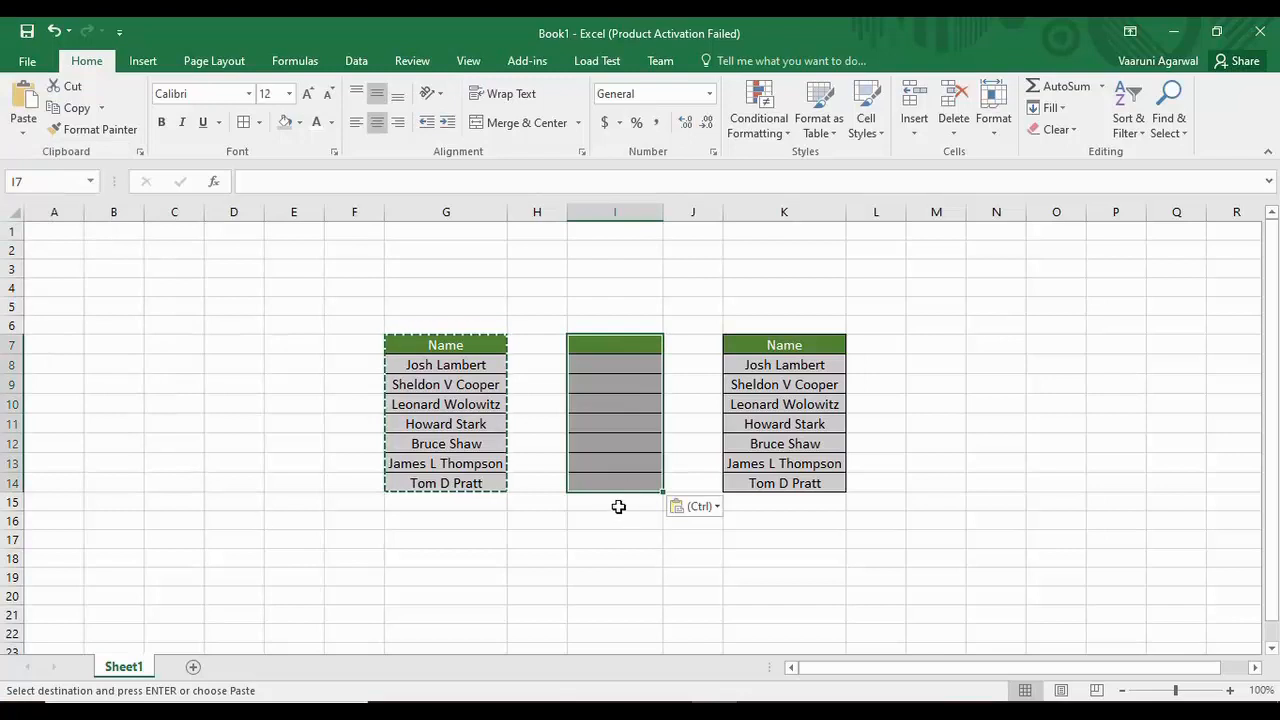
click(689, 441)
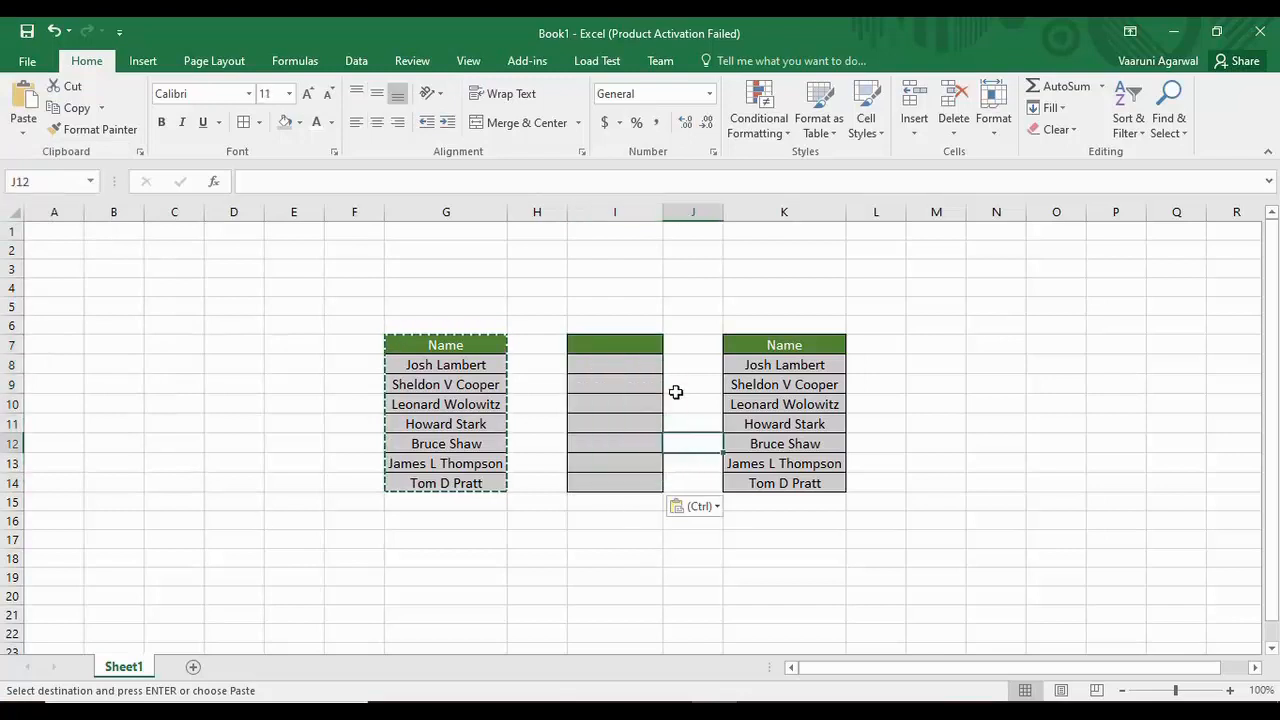
Step: Enter the header Data in I7, ghh in I8 and hghghh in I9
click(627, 344)
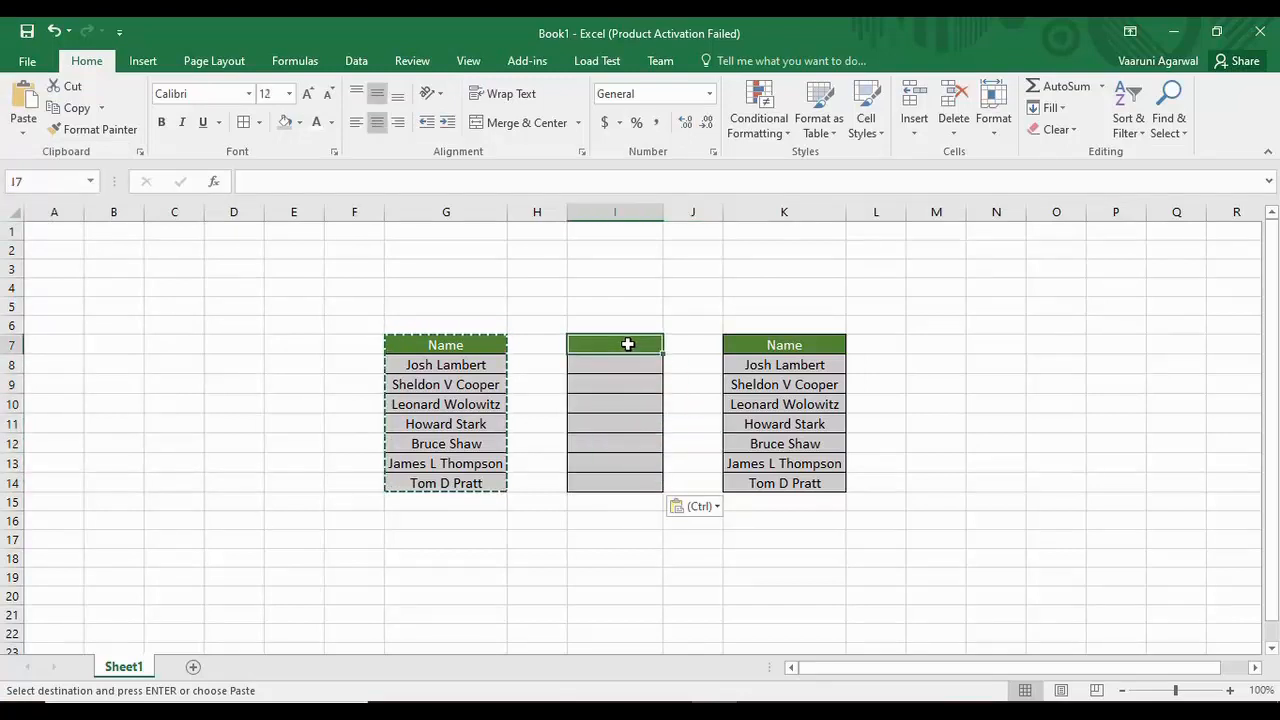
double_click(628, 345)
text(Data)
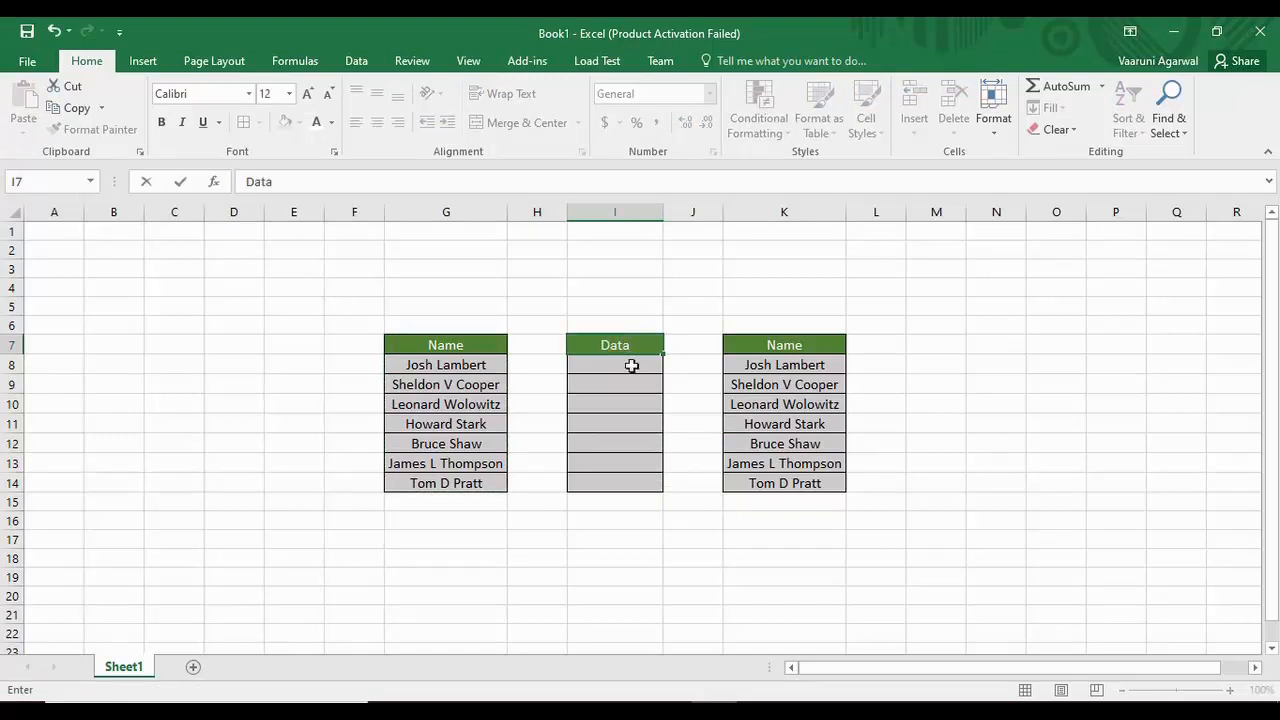
click(631, 366)
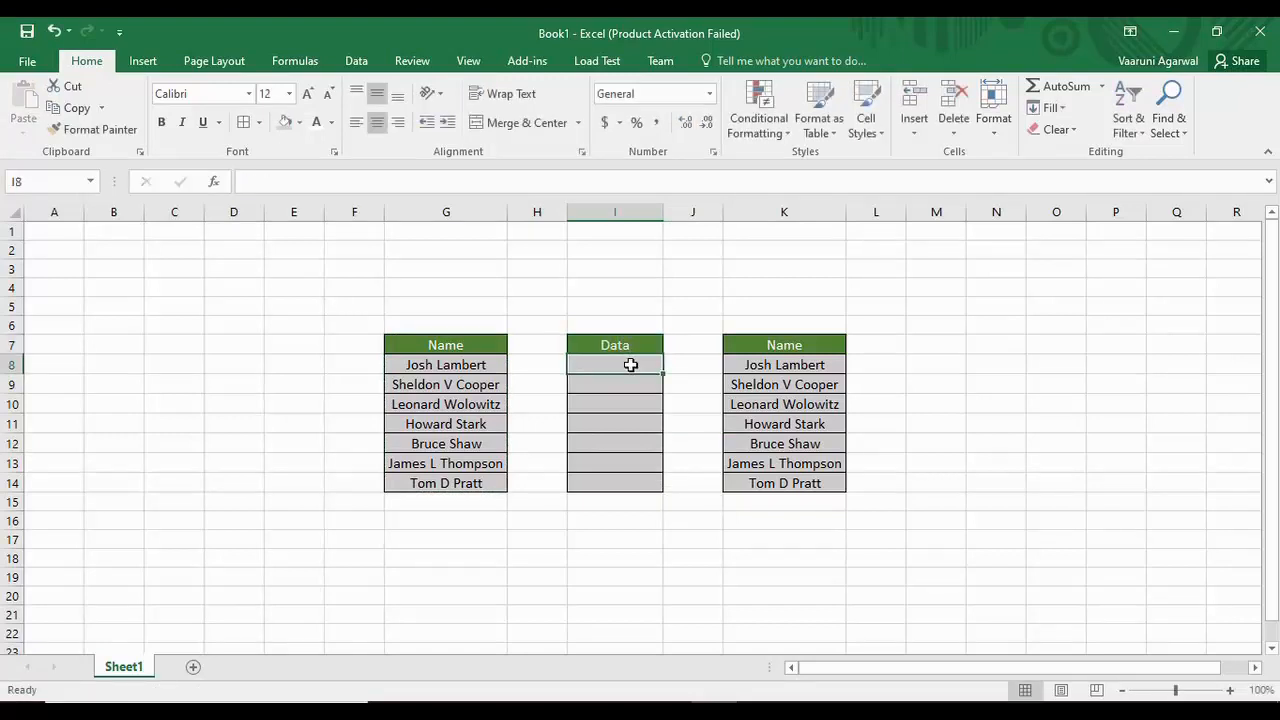
text(ghh)
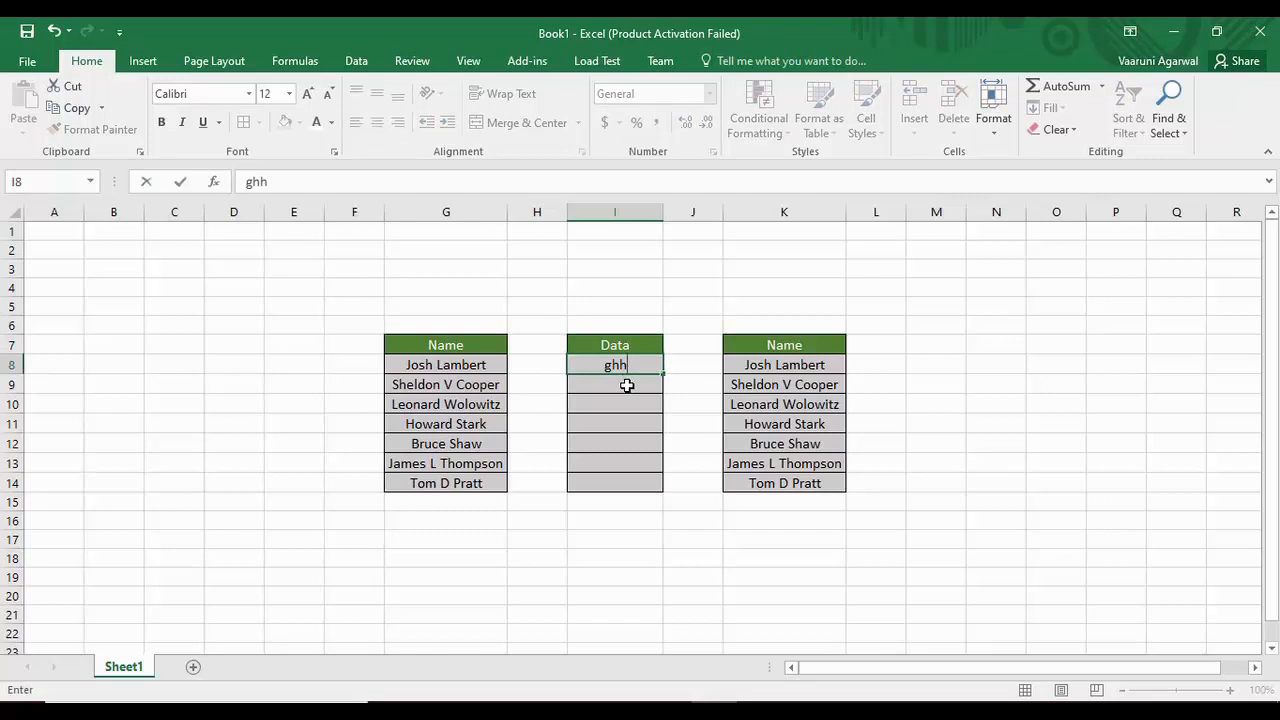
click(628, 386)
text(hghghh)
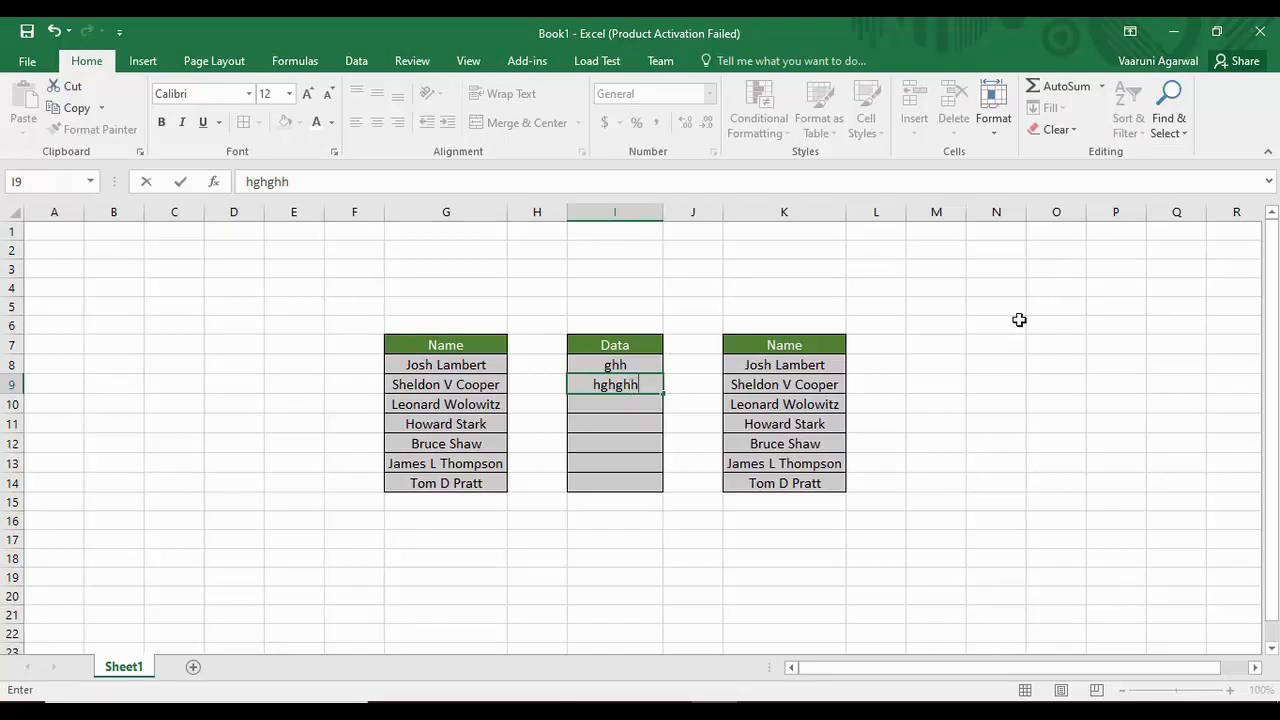
click(989, 342)
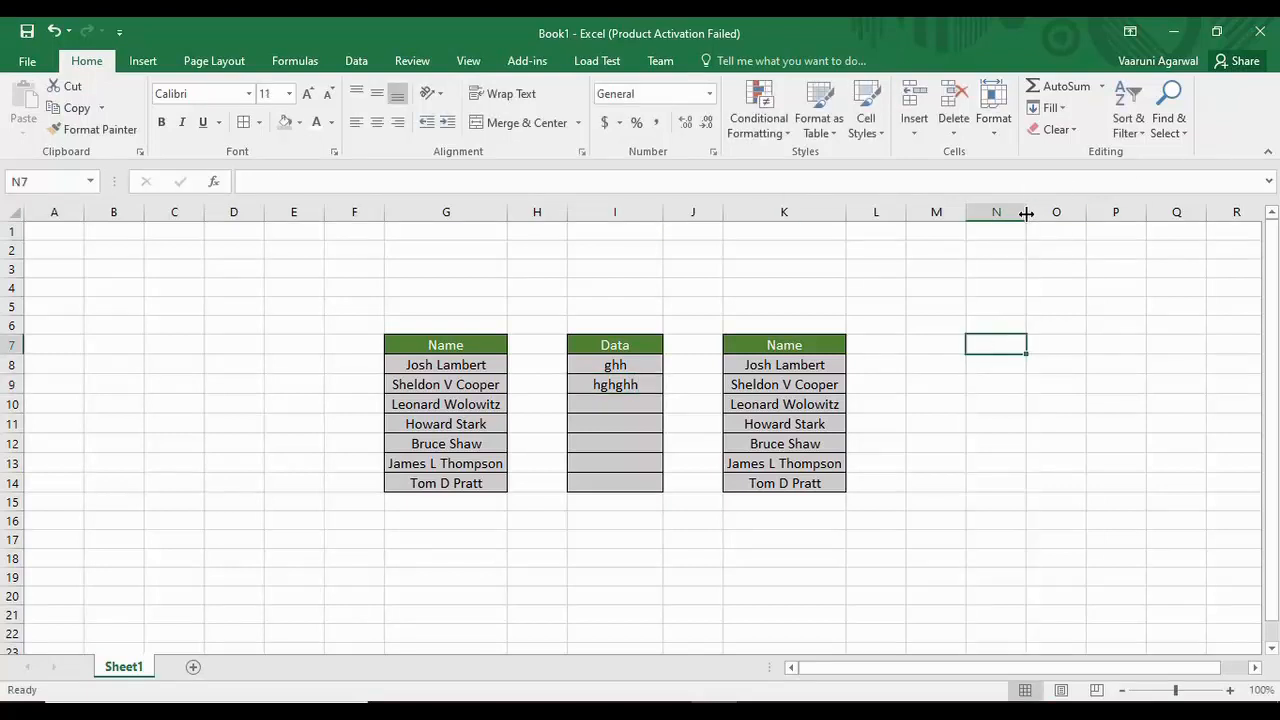
Step: Copy the Name list in G7:G14 and paste only its values at M7
click(940, 348)
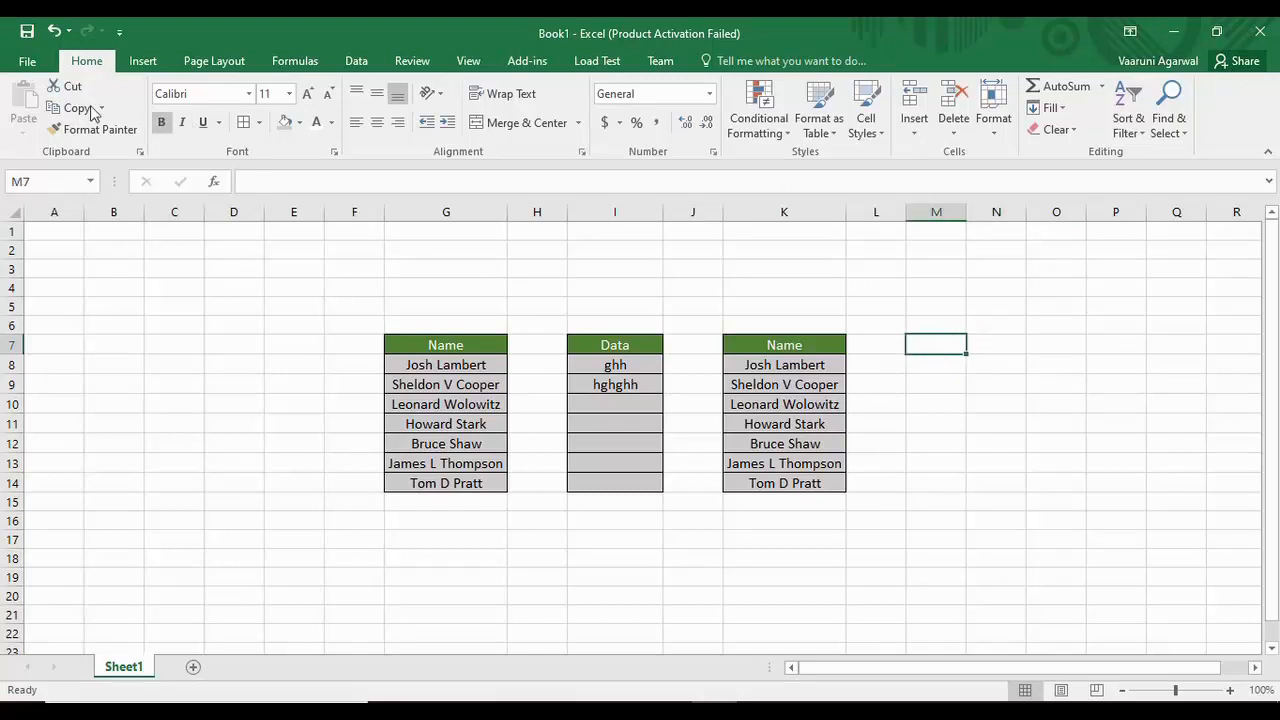
drag(467, 344, 466, 486)
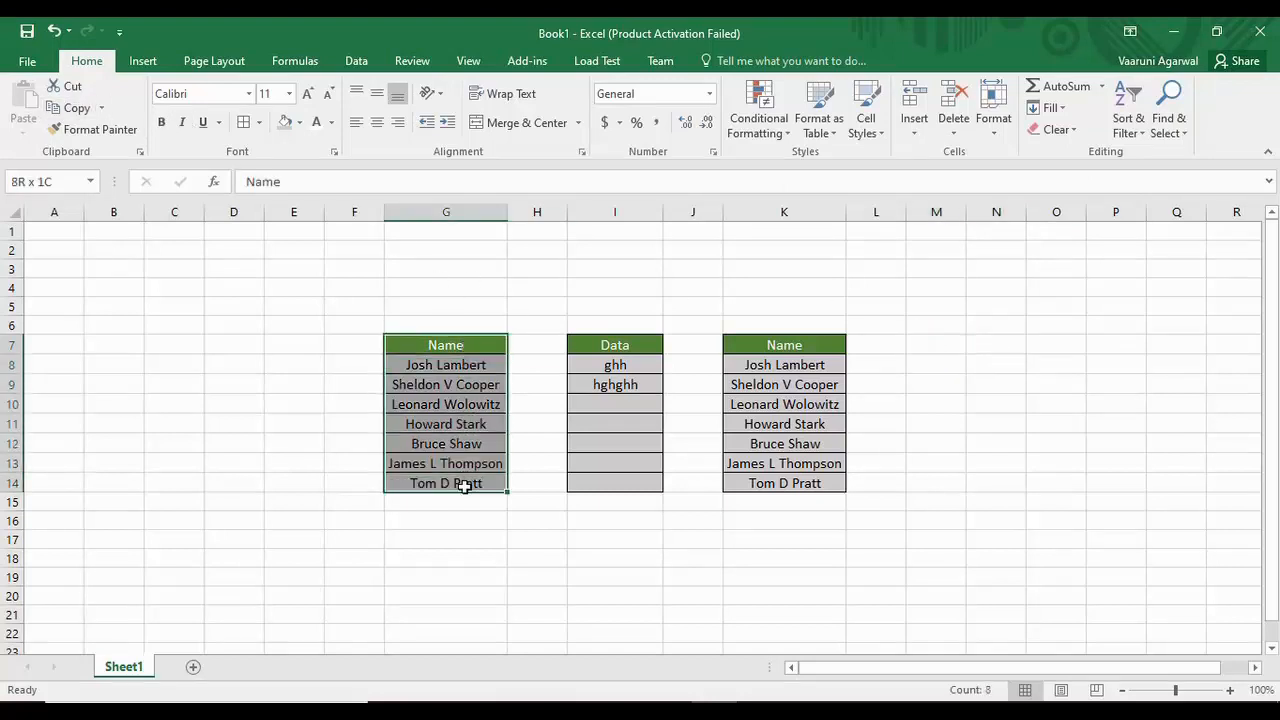
click(77, 113)
click(928, 346)
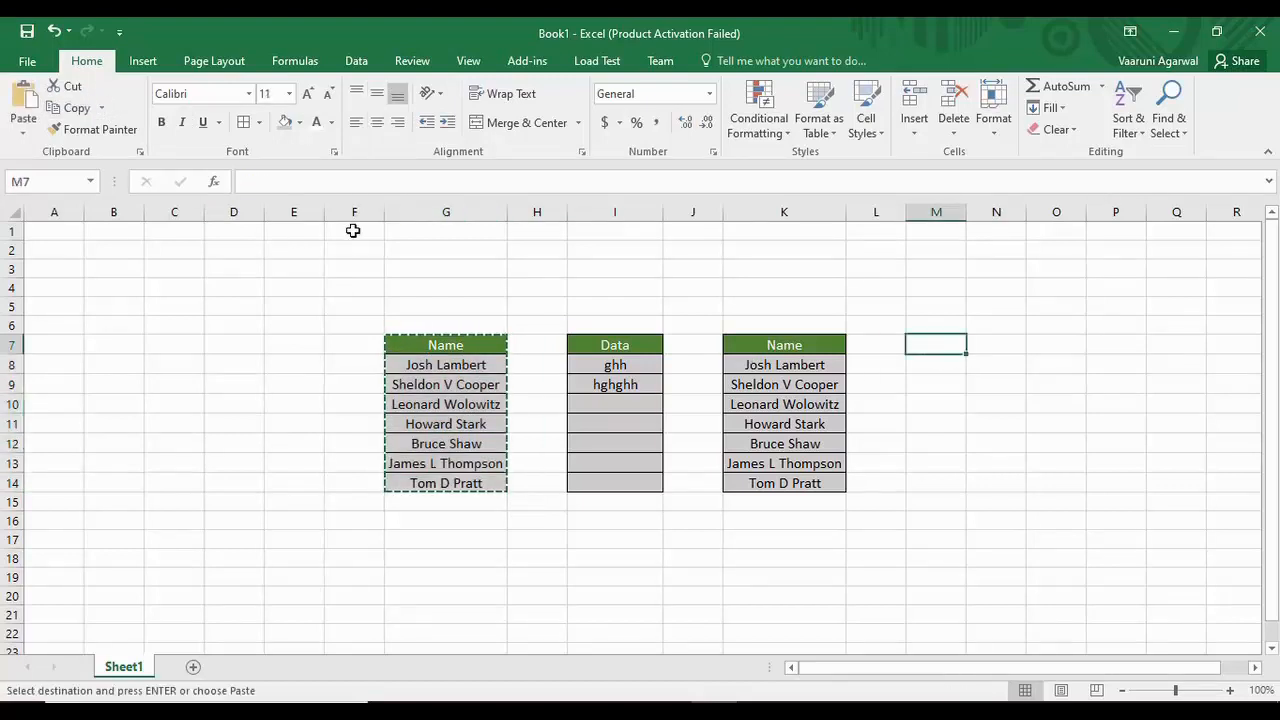
click(24, 130)
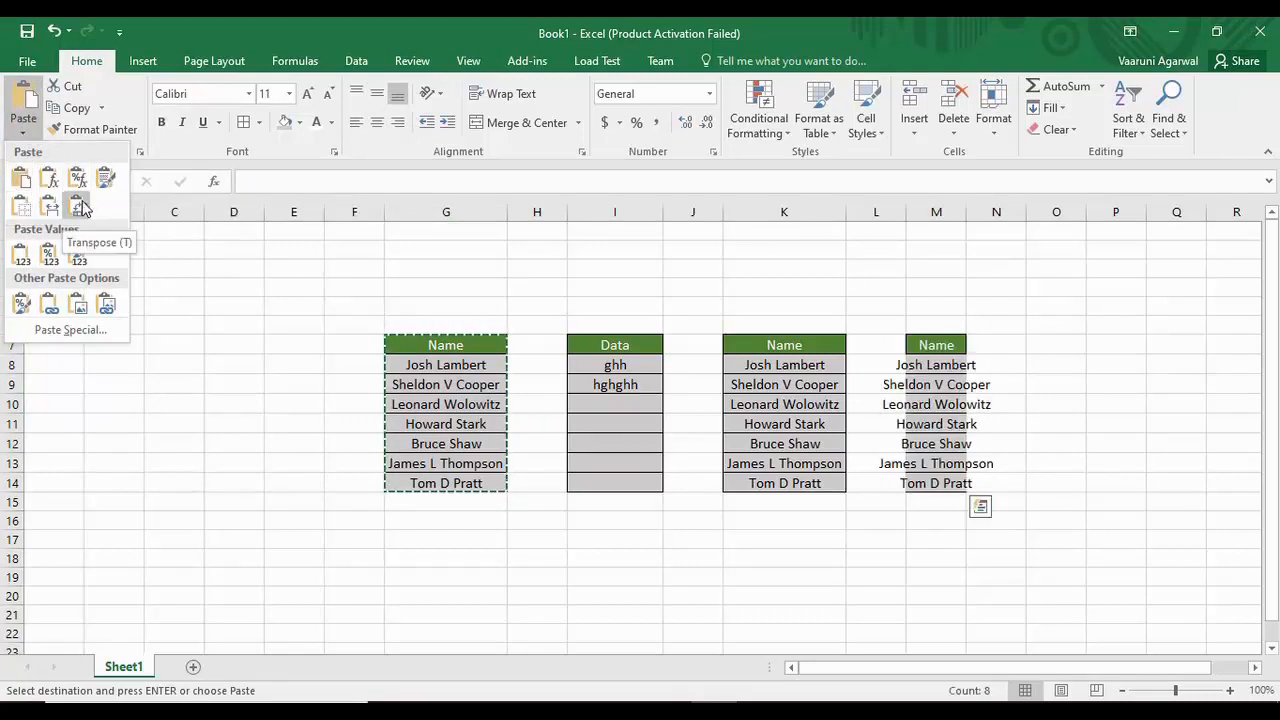
click(21, 268)
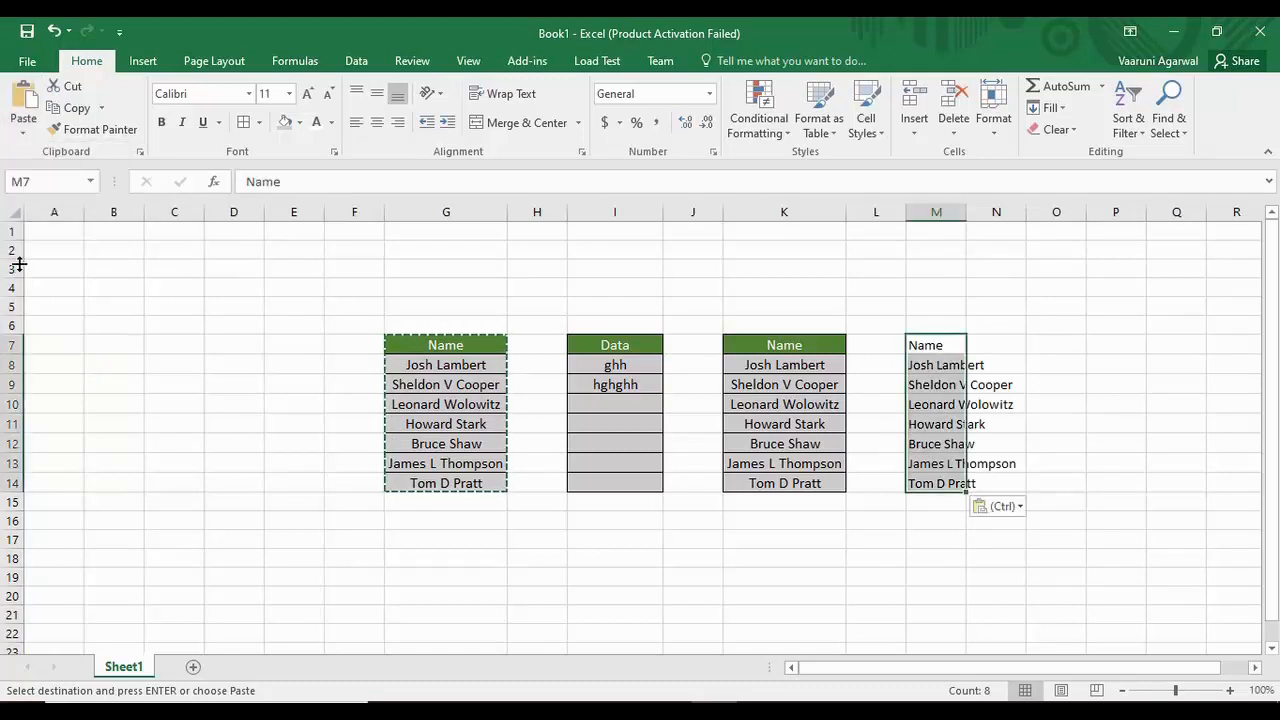
click(814, 517)
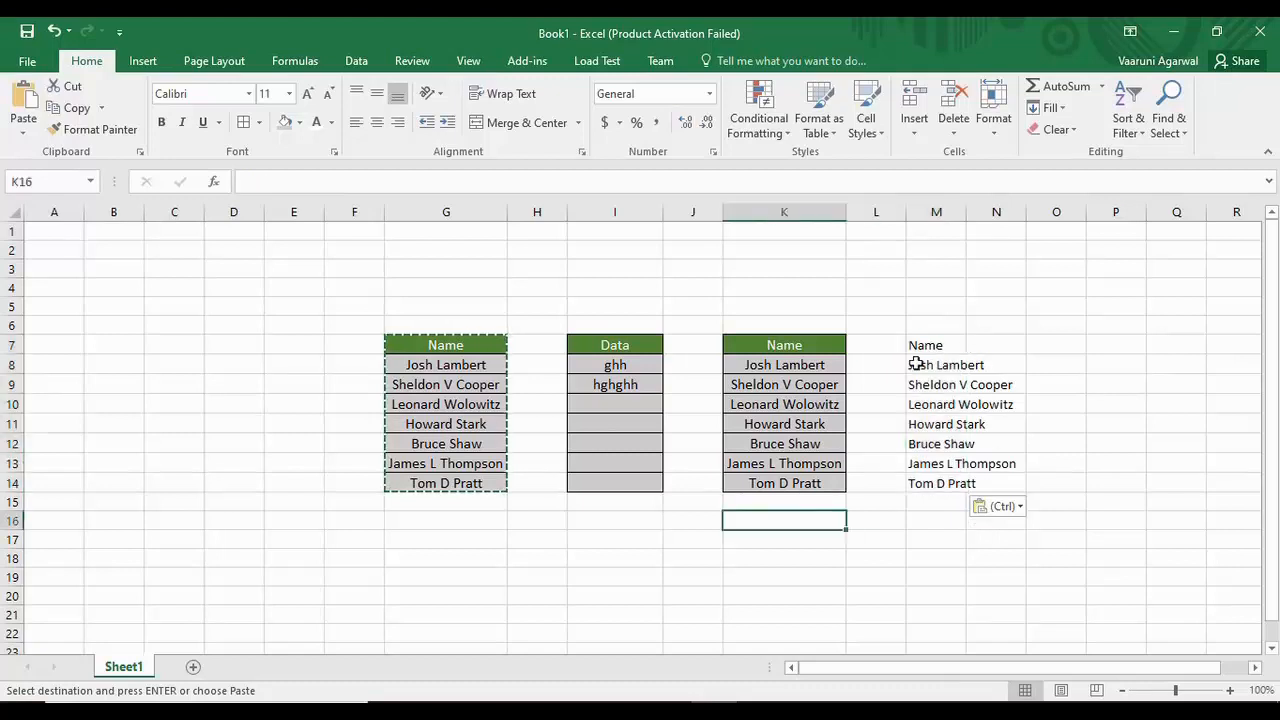
Step: Autofit column M to the width of the pasted names
drag(966, 212, 966, 212)
double_click(966, 212)
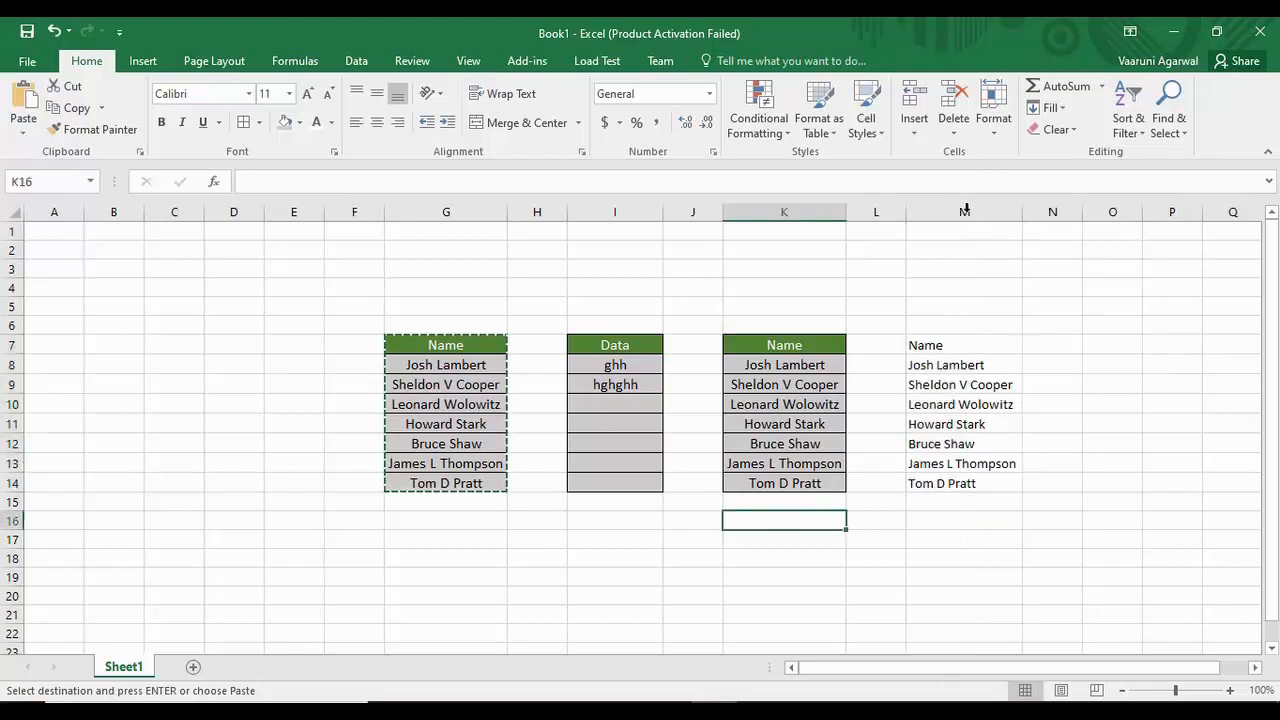
click(968, 468)
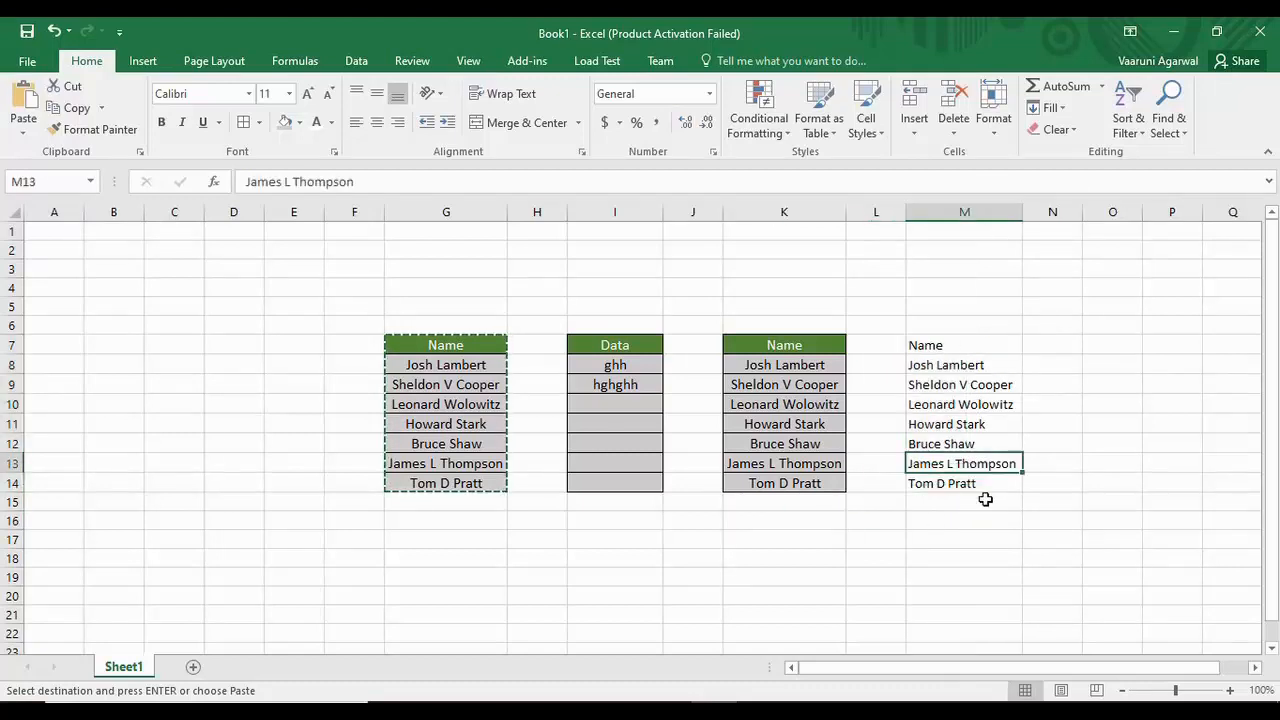
click(985, 485)
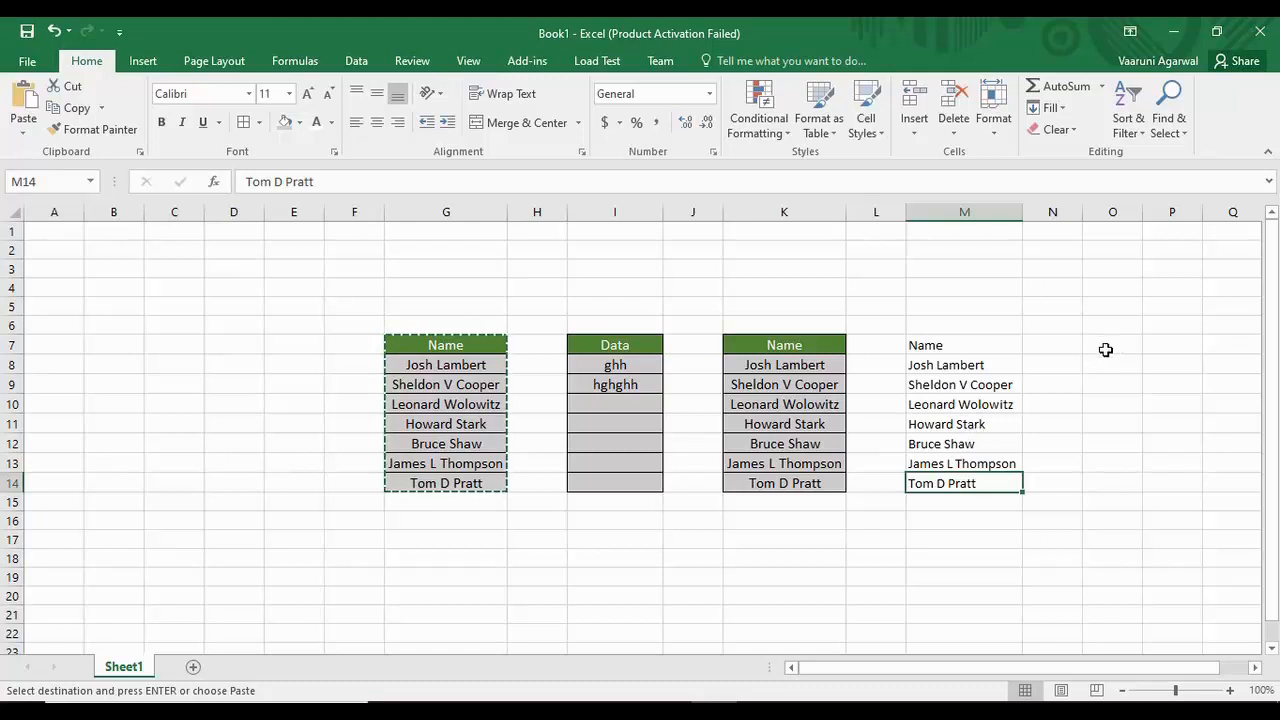
Step: Paste the copied Name list at O7, keeping the source column width
click(1105, 349)
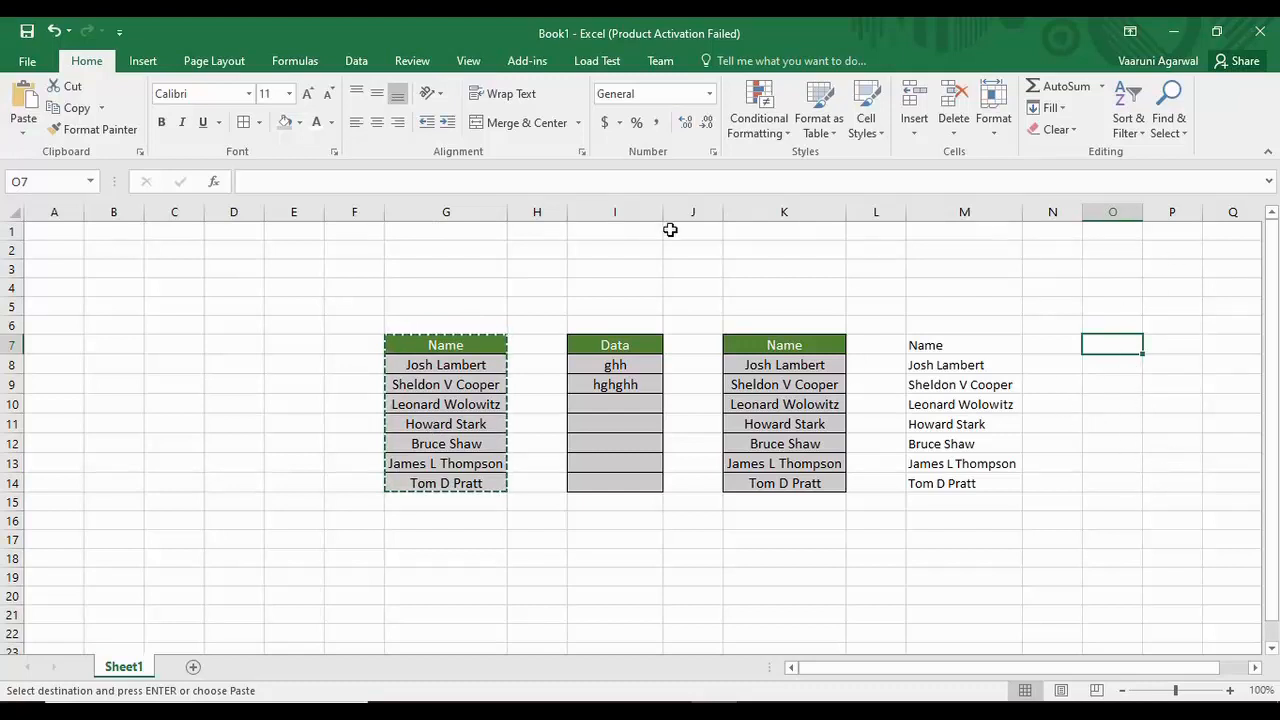
click(23, 132)
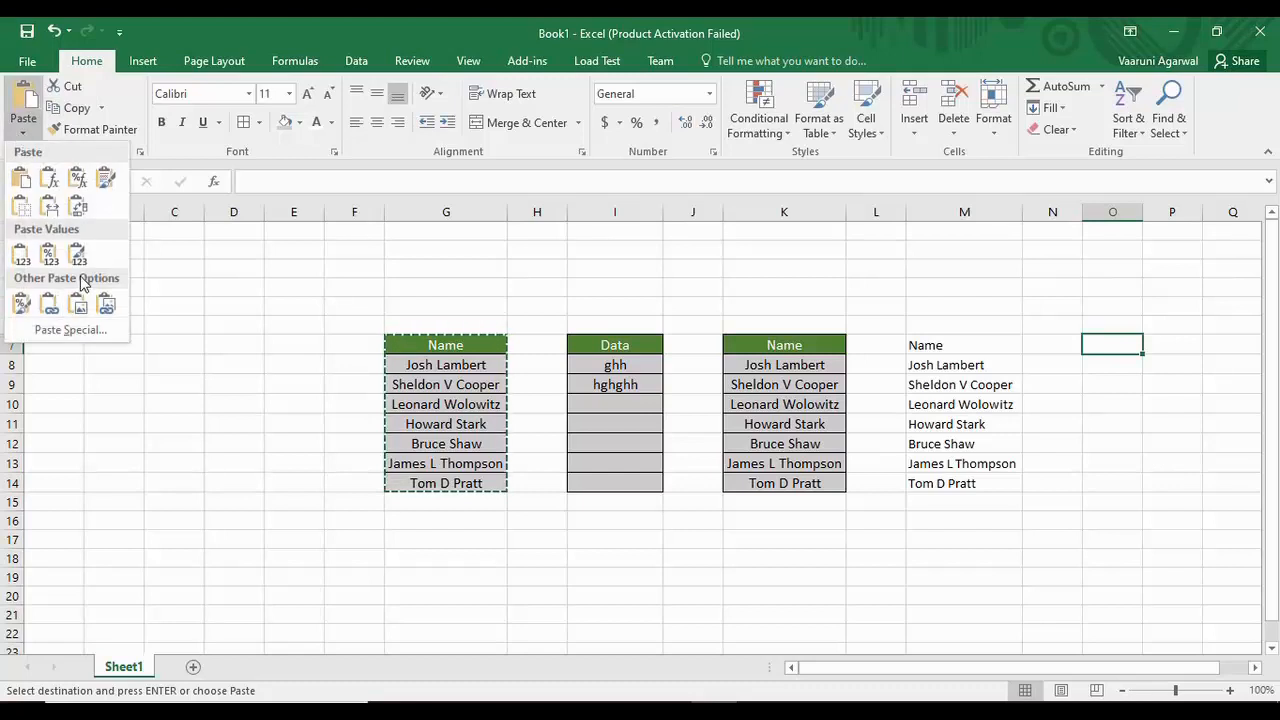
click(53, 215)
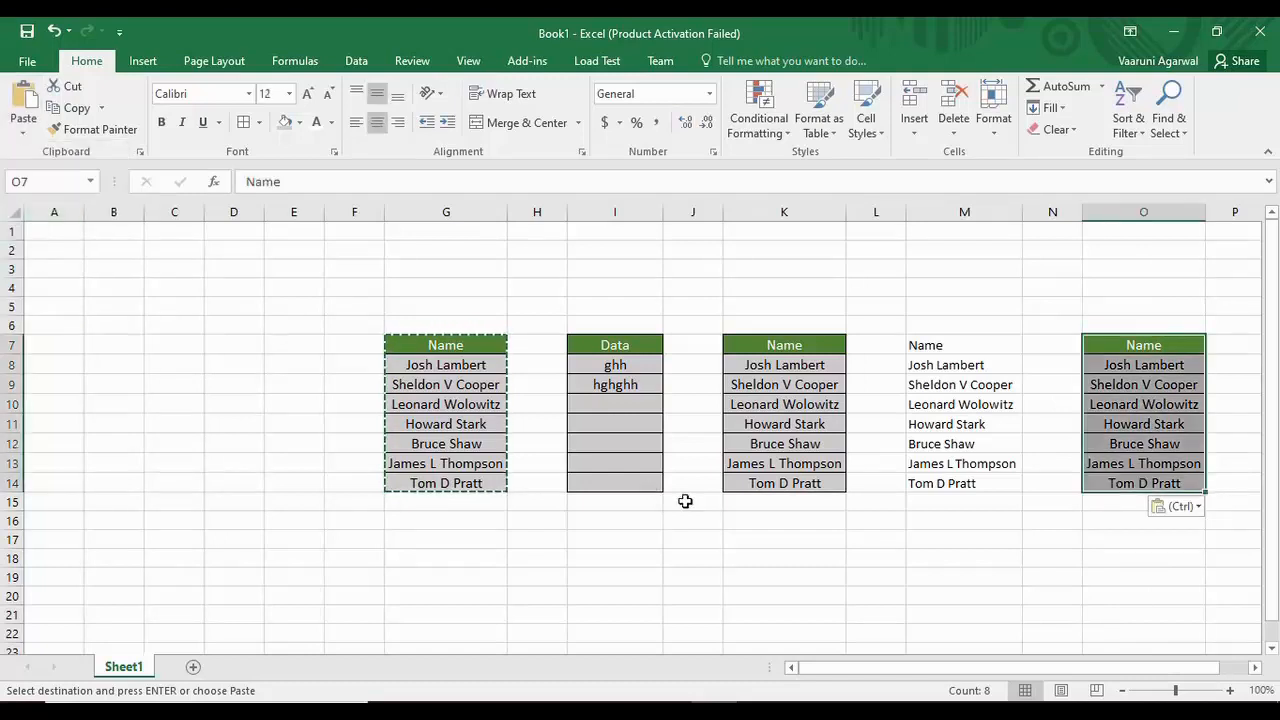
click(967, 571)
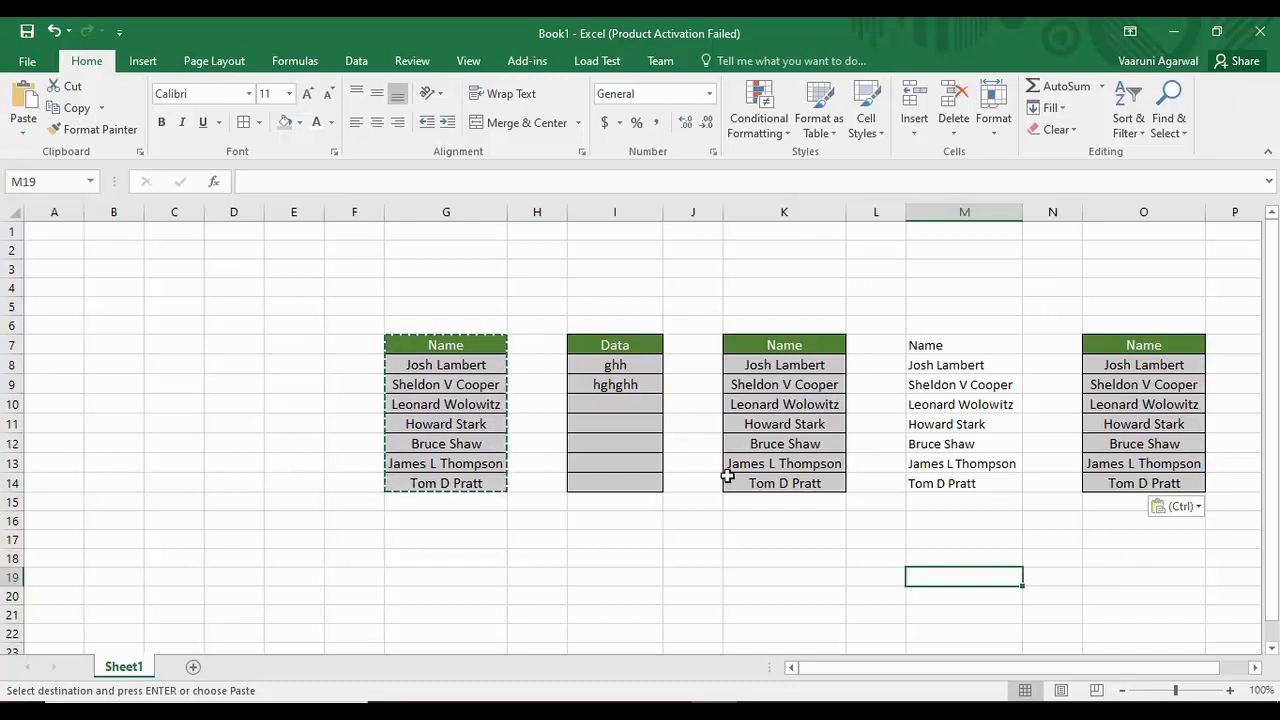
Step: Delete the empty column H and the Data column next to it
click(491, 540)
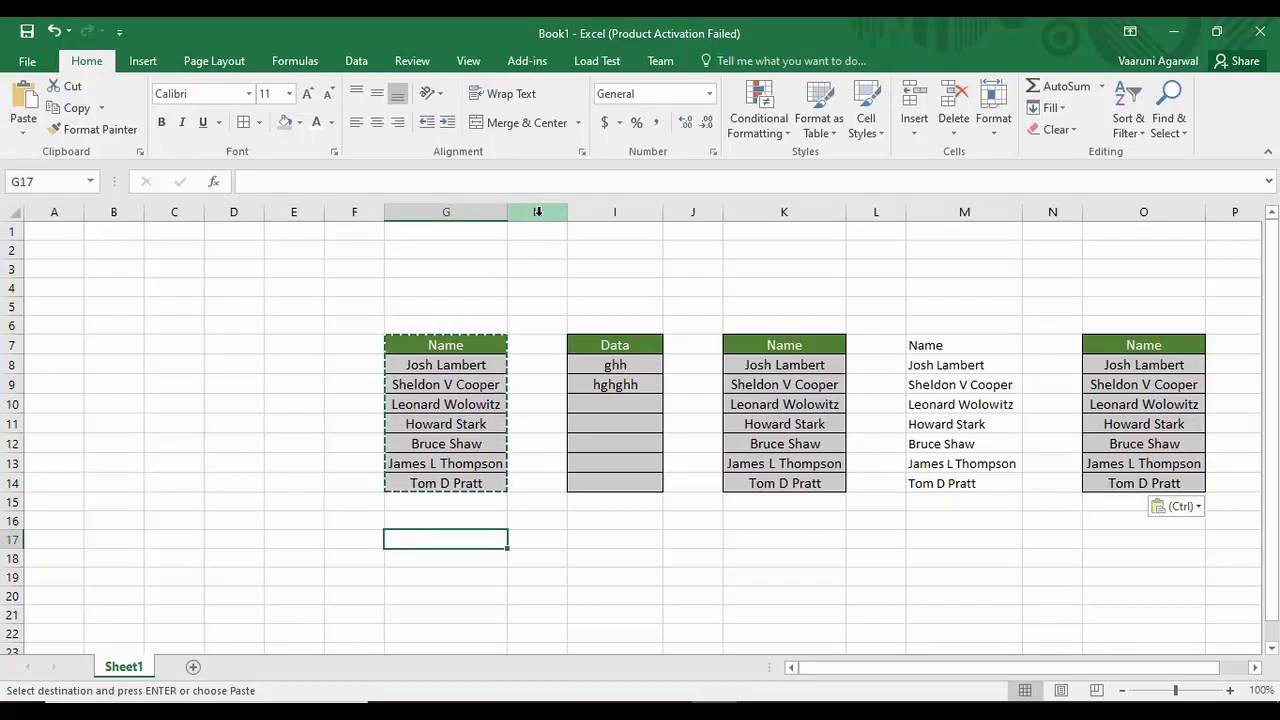
right_click(537, 212)
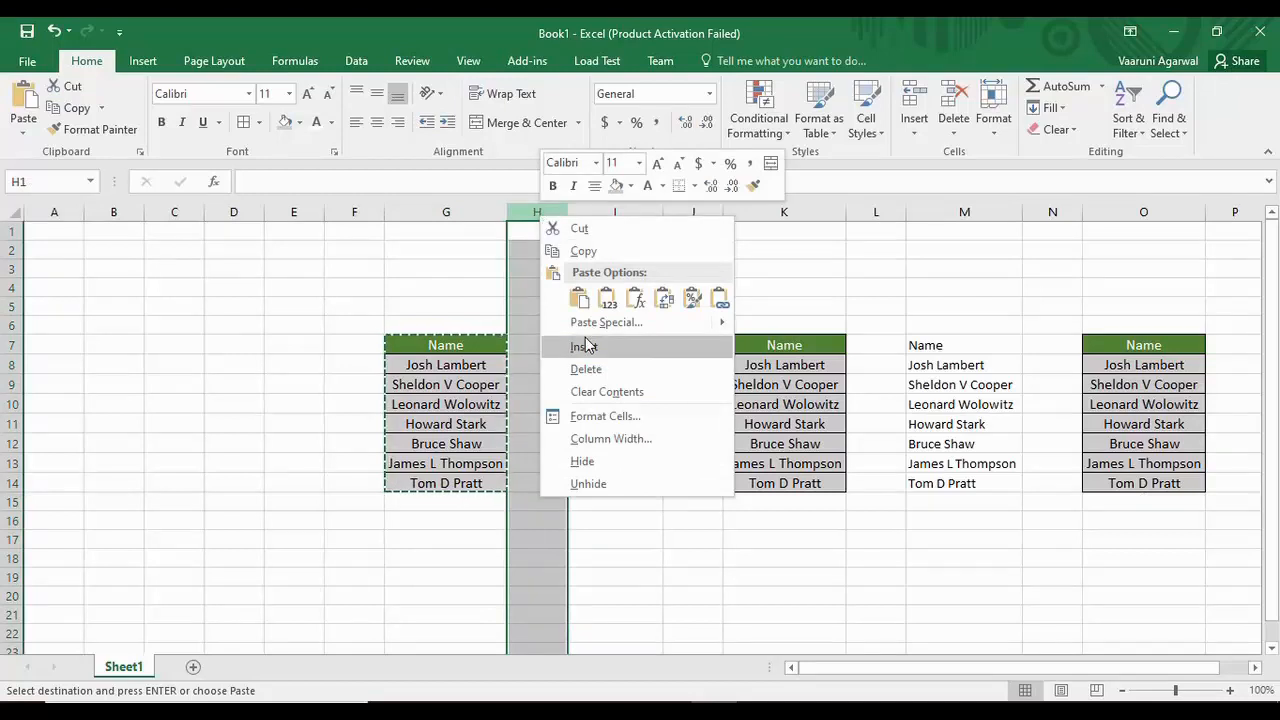
click(585, 368)
right_click(553, 209)
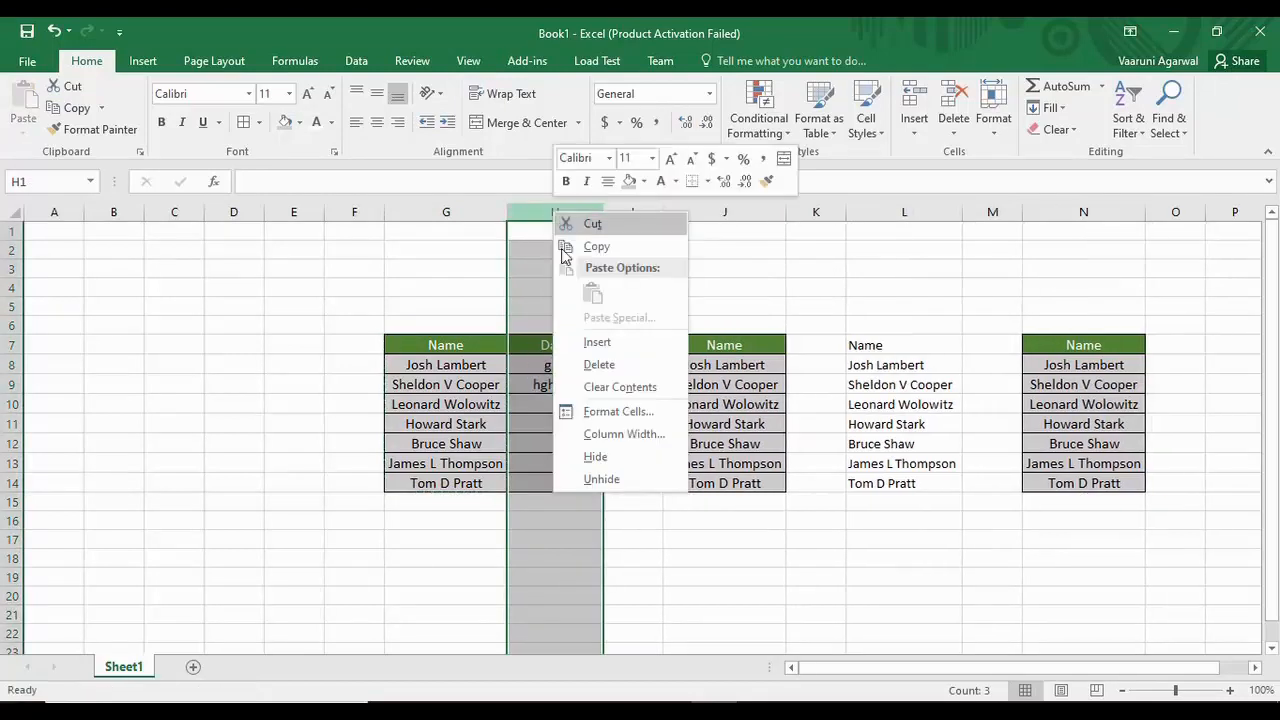
click(600, 367)
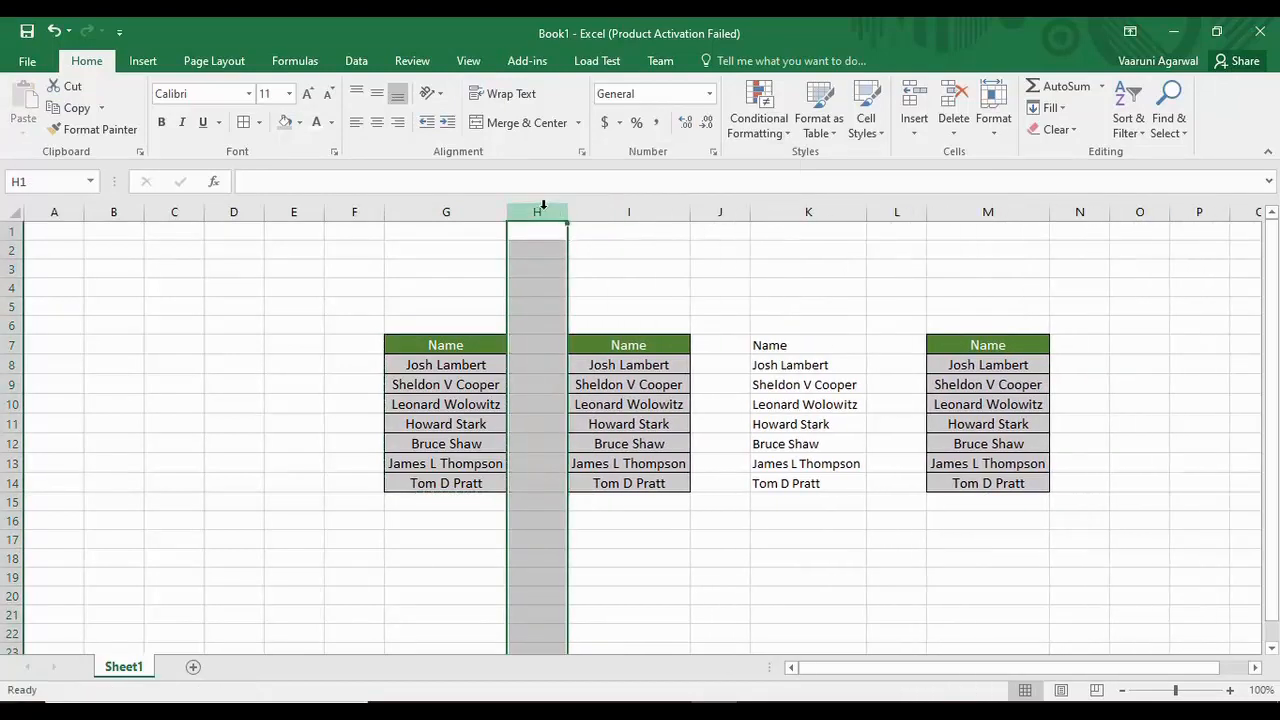
Step: Delete the empty column H and the empty column between the second Name list and the unformatted one
right_click(545, 211)
click(585, 363)
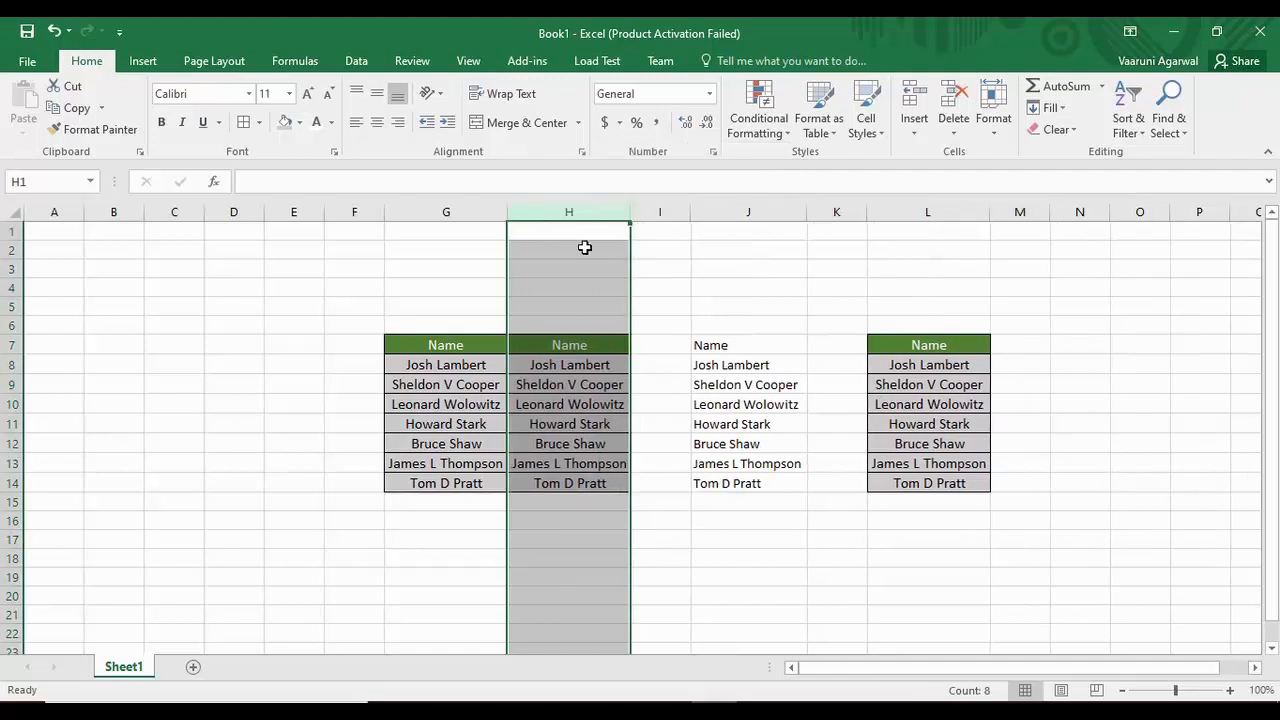
right_click(670, 210)
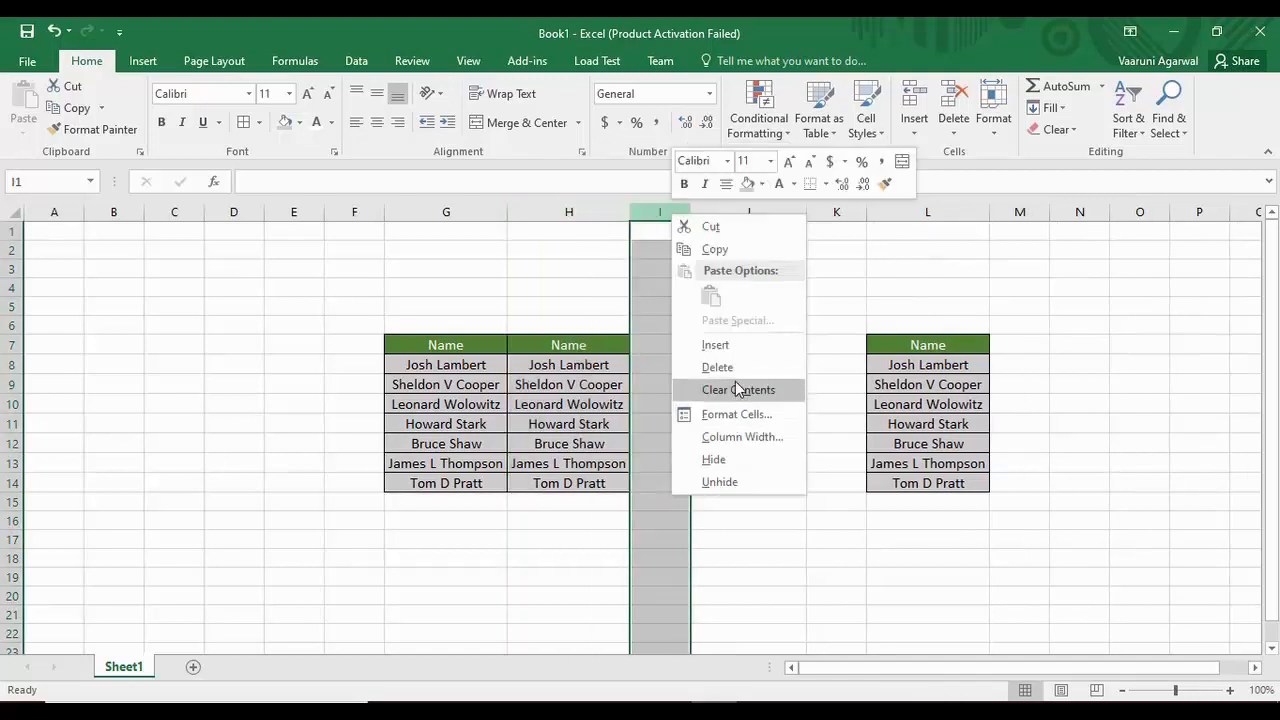
click(730, 366)
Step: Delete the cells I7:K14 containing the unformatted Name list and the last formatted copy, shifting cells left
drag(646, 343, 903, 480)
right_click(880, 412)
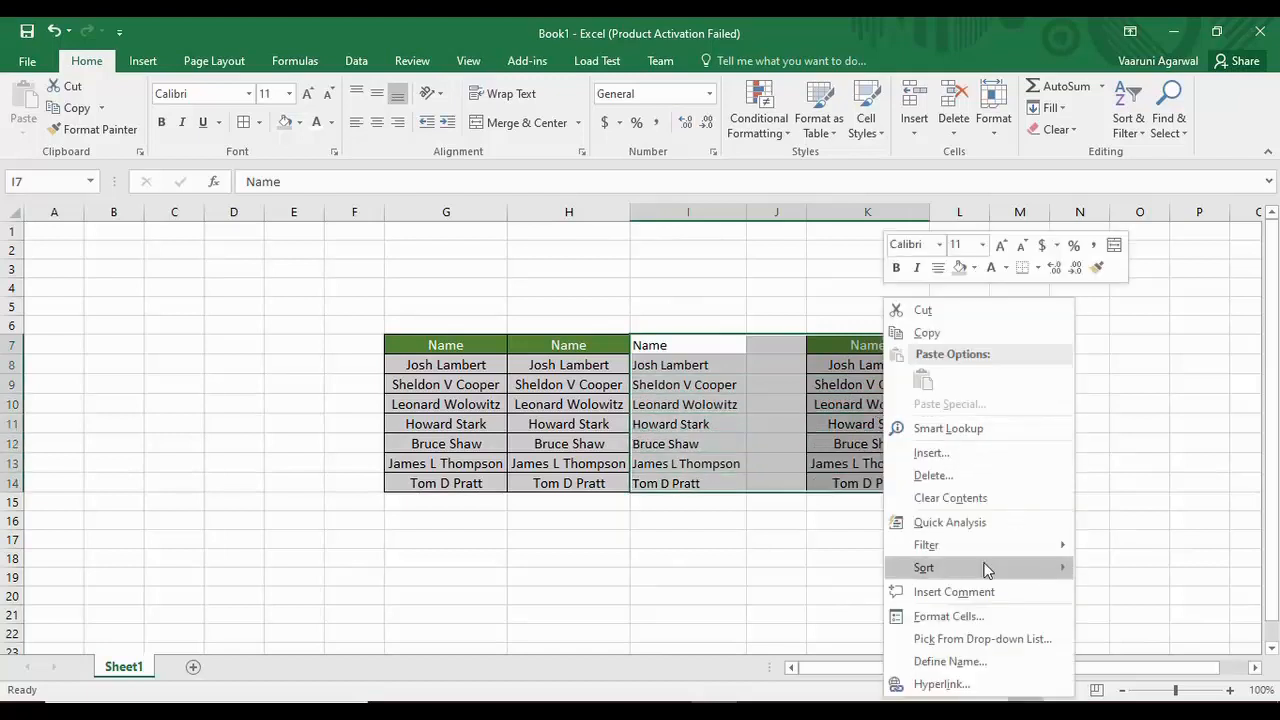
click(938, 479)
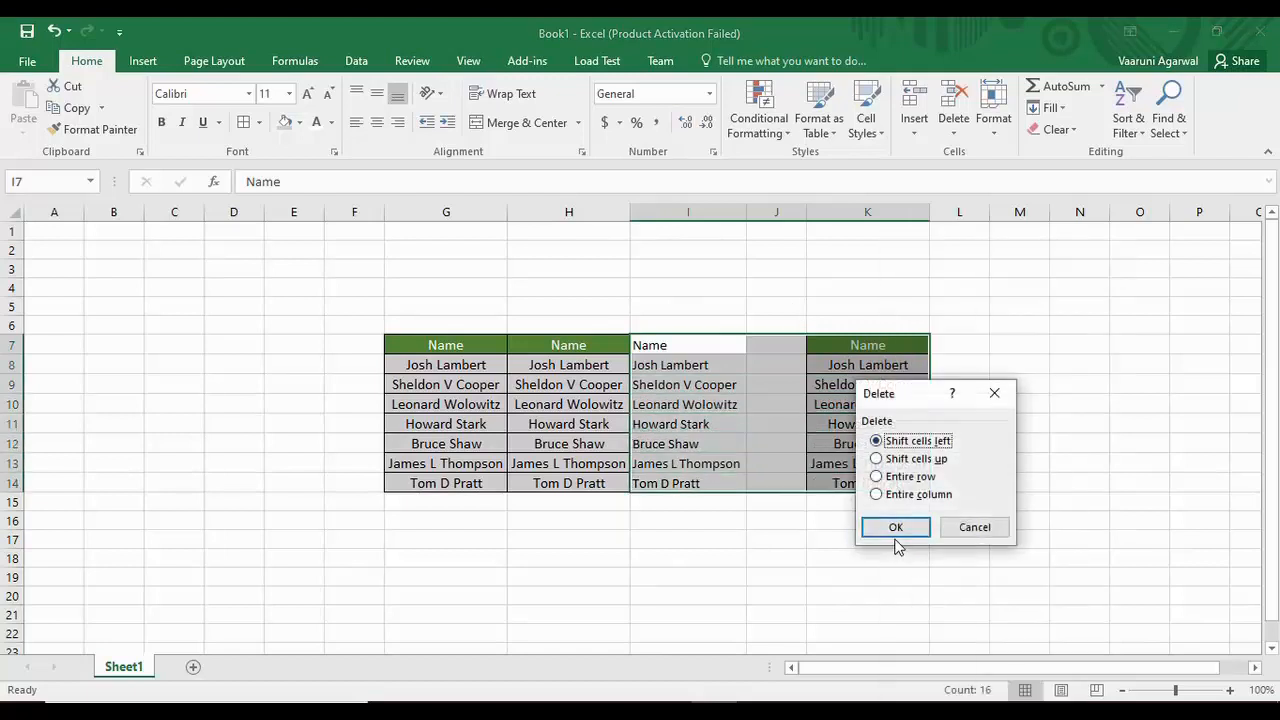
click(897, 528)
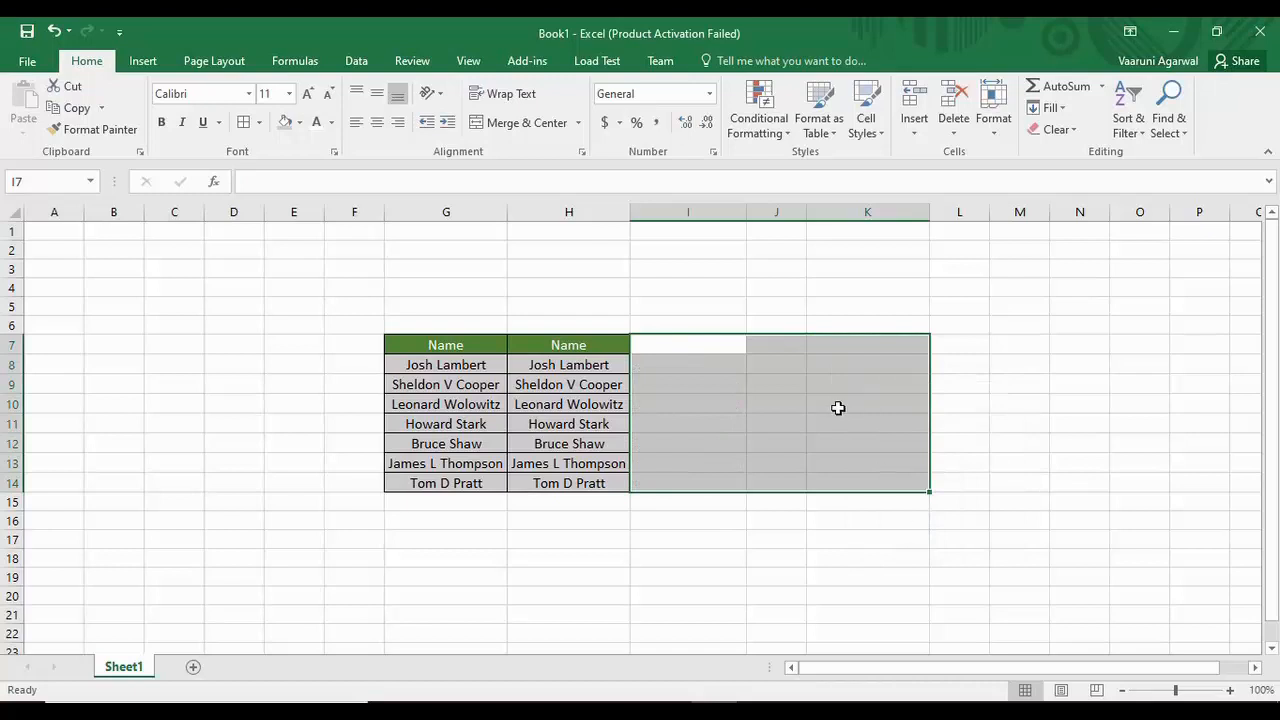
click(680, 556)
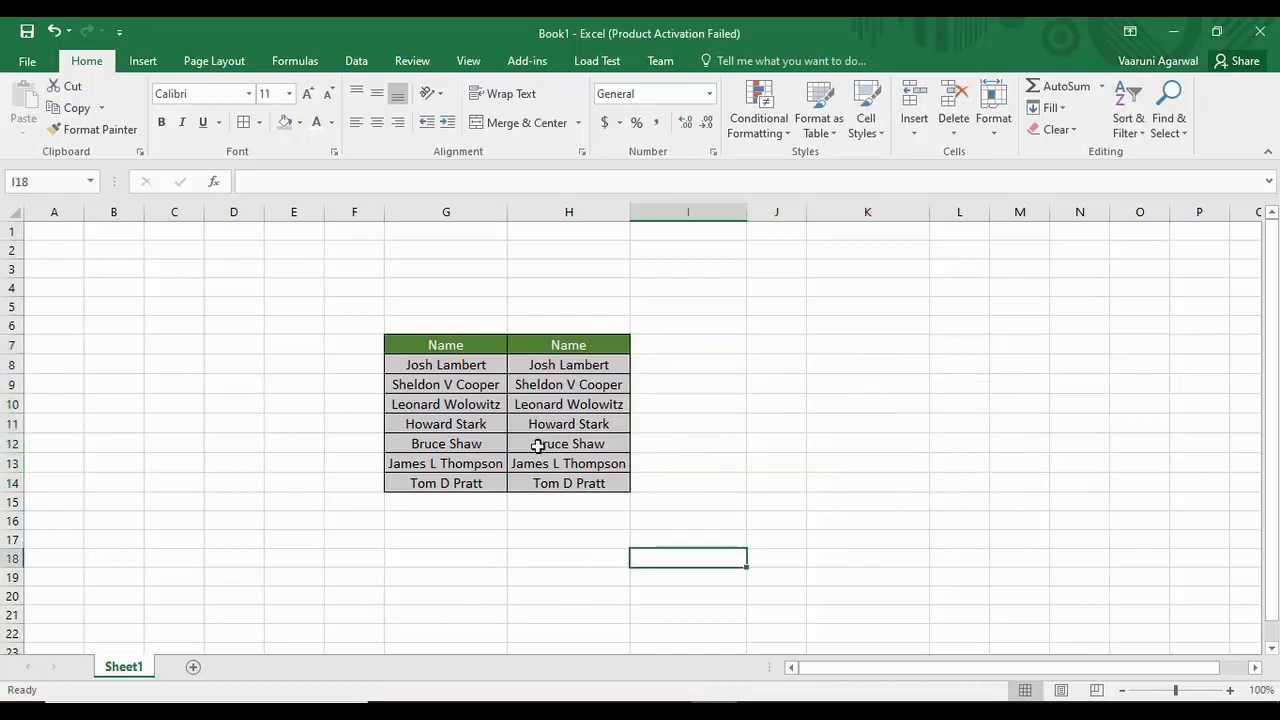
Step: Open the Quick Access Toolbar customization options and show All Commands in the list of available commands
click(462, 344)
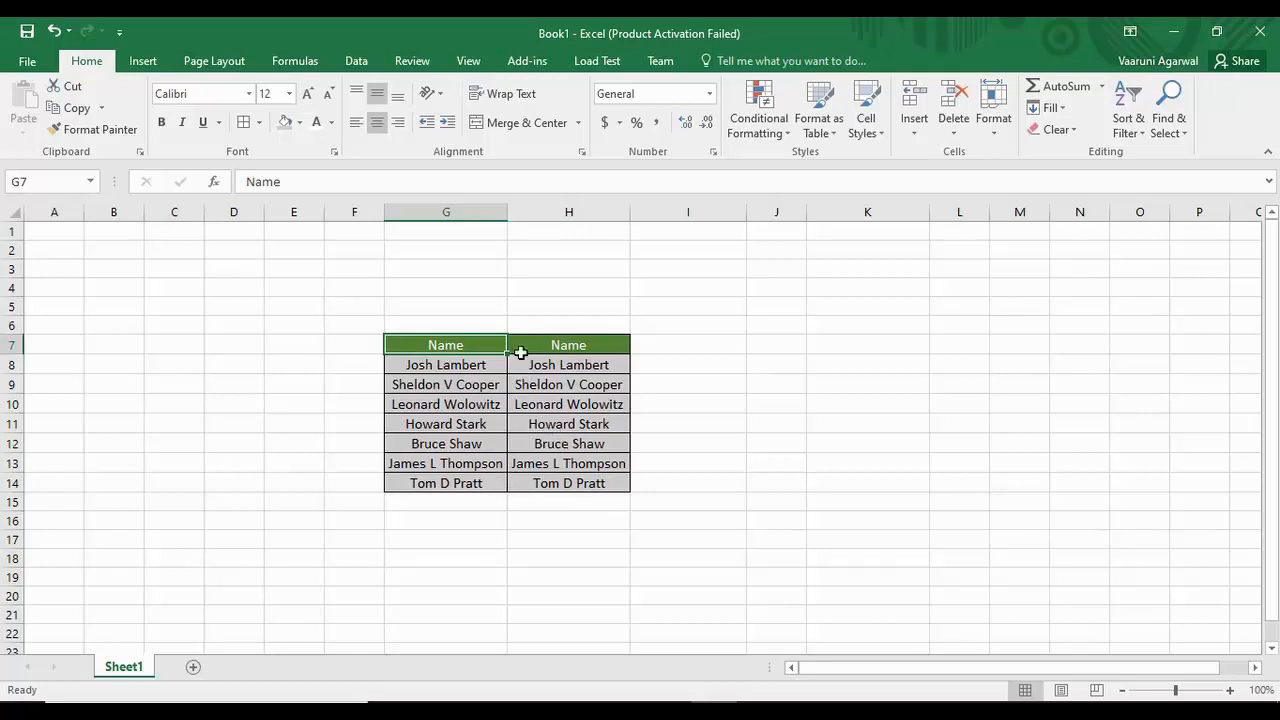
click(28, 63)
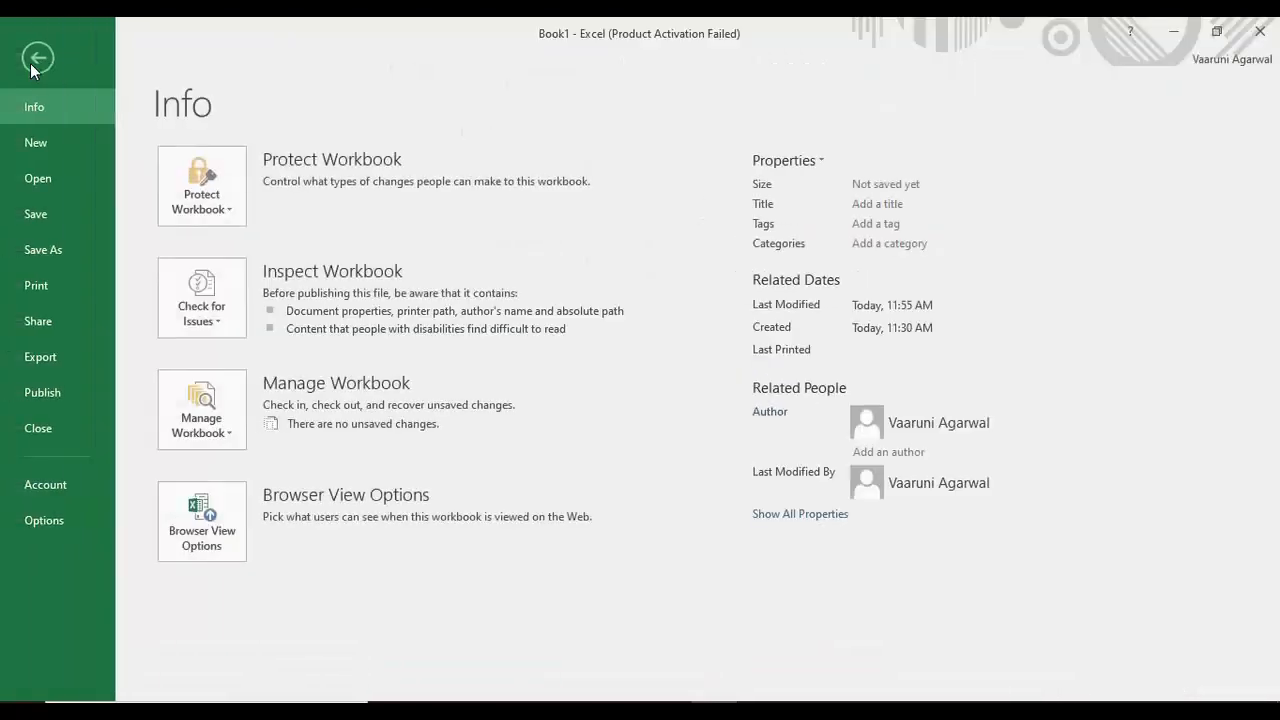
click(43, 521)
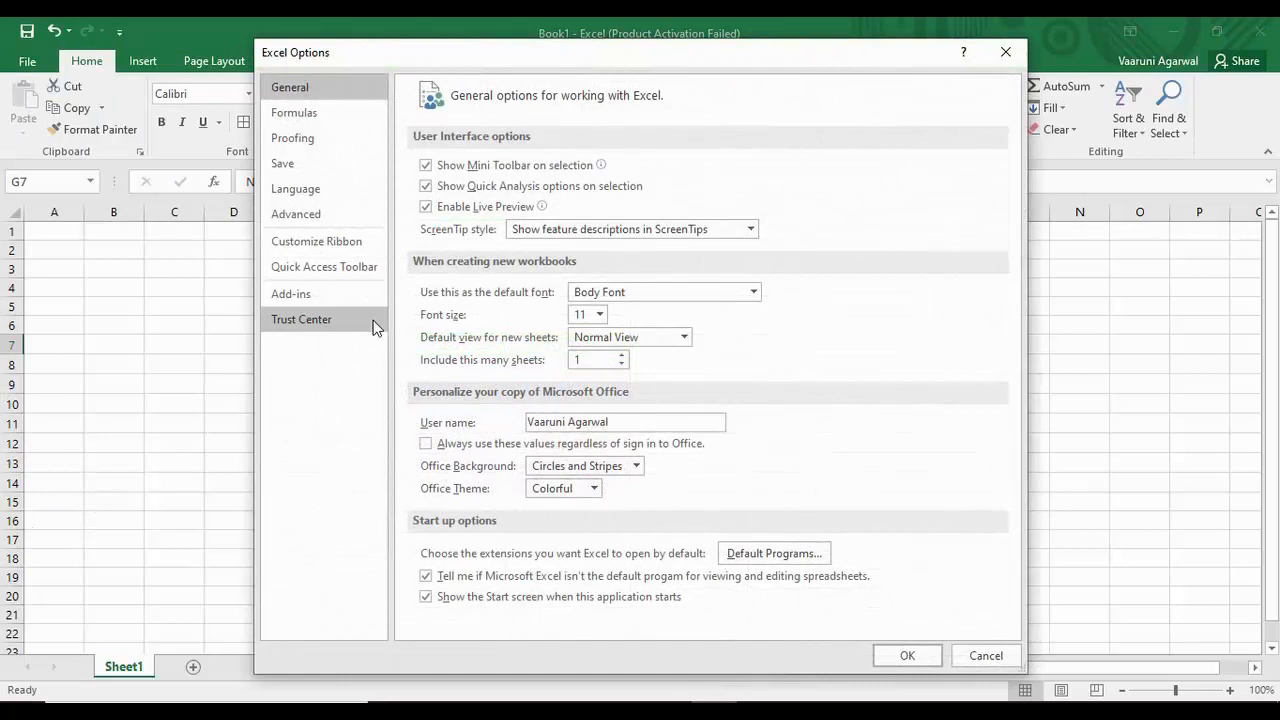
click(339, 245)
click(337, 276)
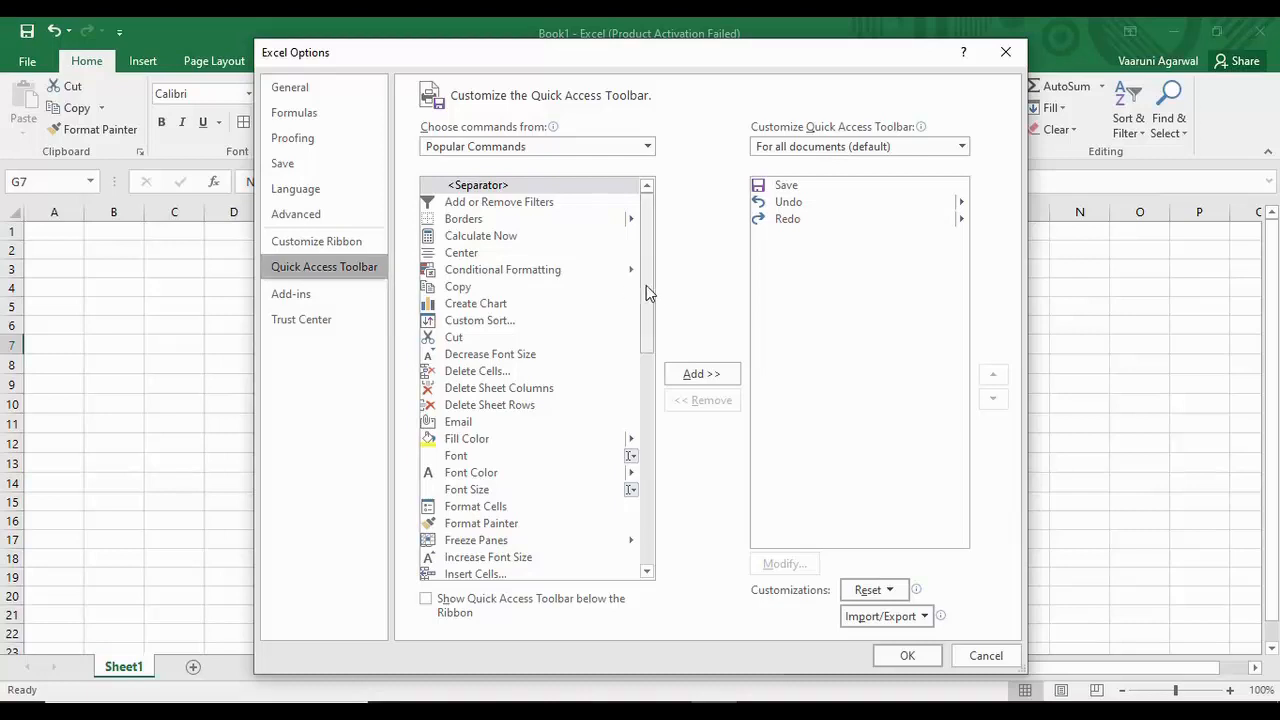
drag(646, 292, 642, 521)
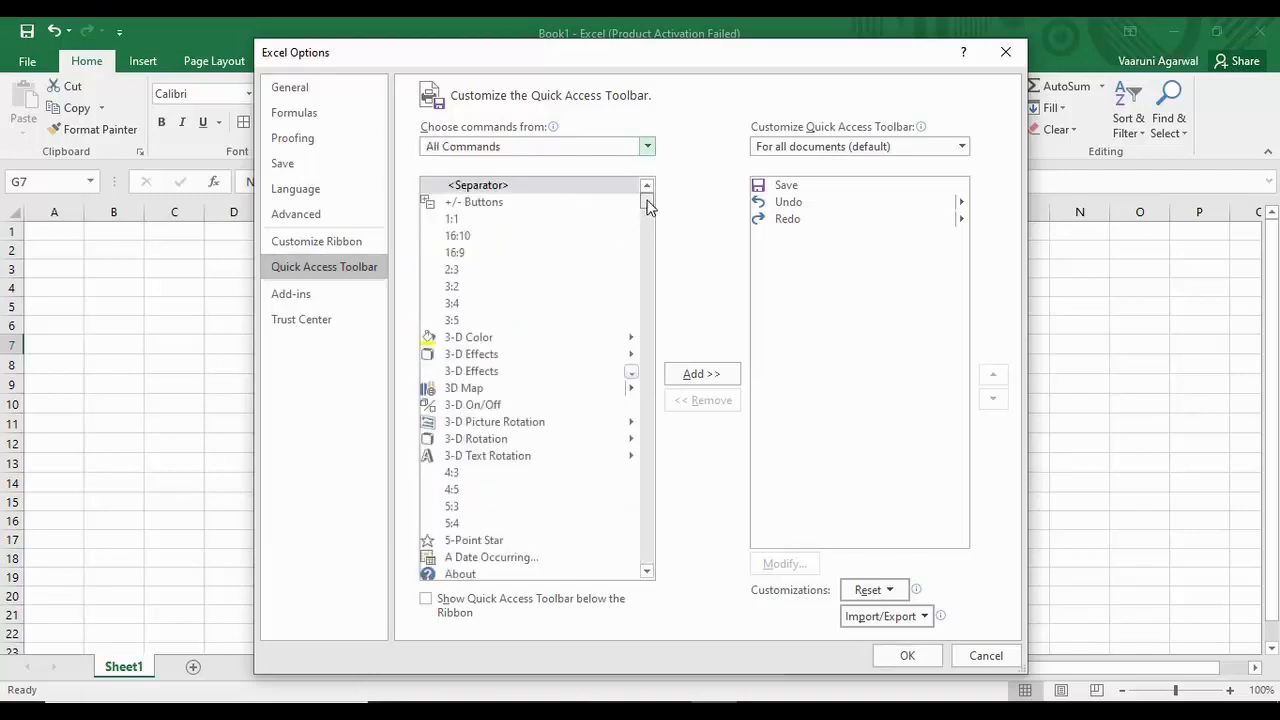
Step: Add Speak Cells, Stop Speaking Cells, Speak Cells by Columns, Speak Cells by Rows and Speak Cells on Enter to the Quick Access Toolbar
drag(646, 205, 662, 518)
scroll(662, 511, down, 1)
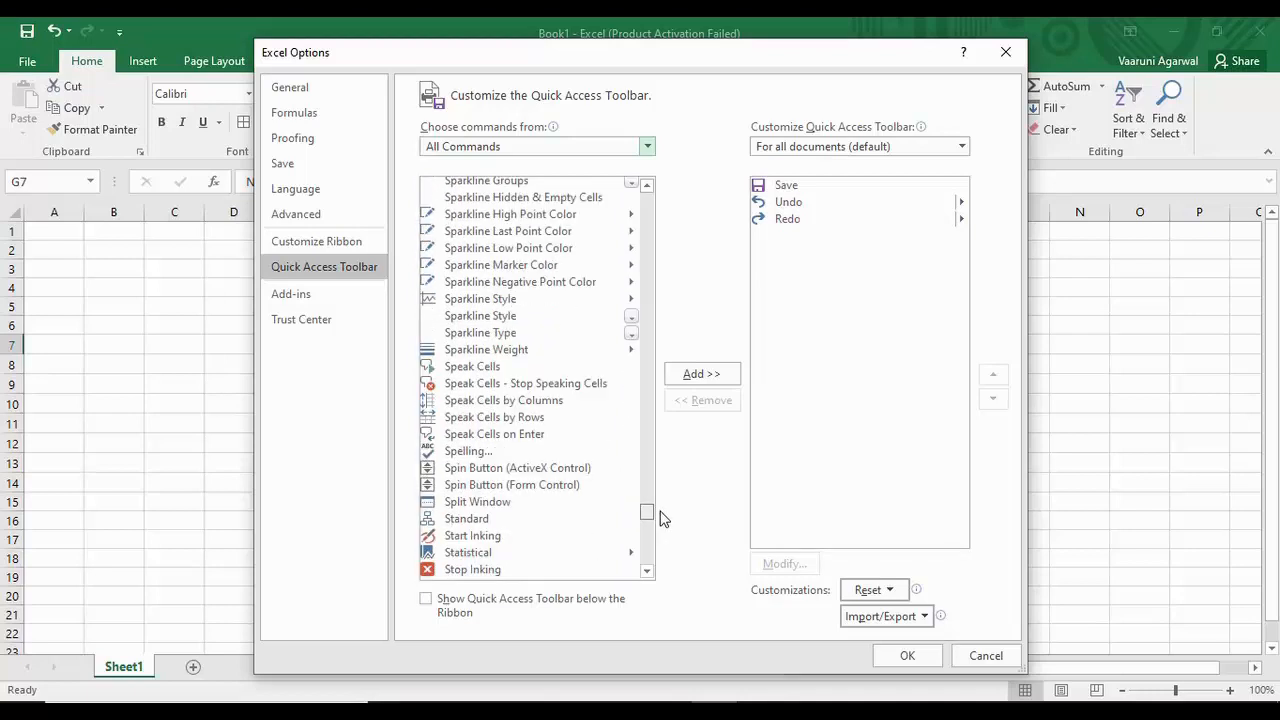
click(500, 366)
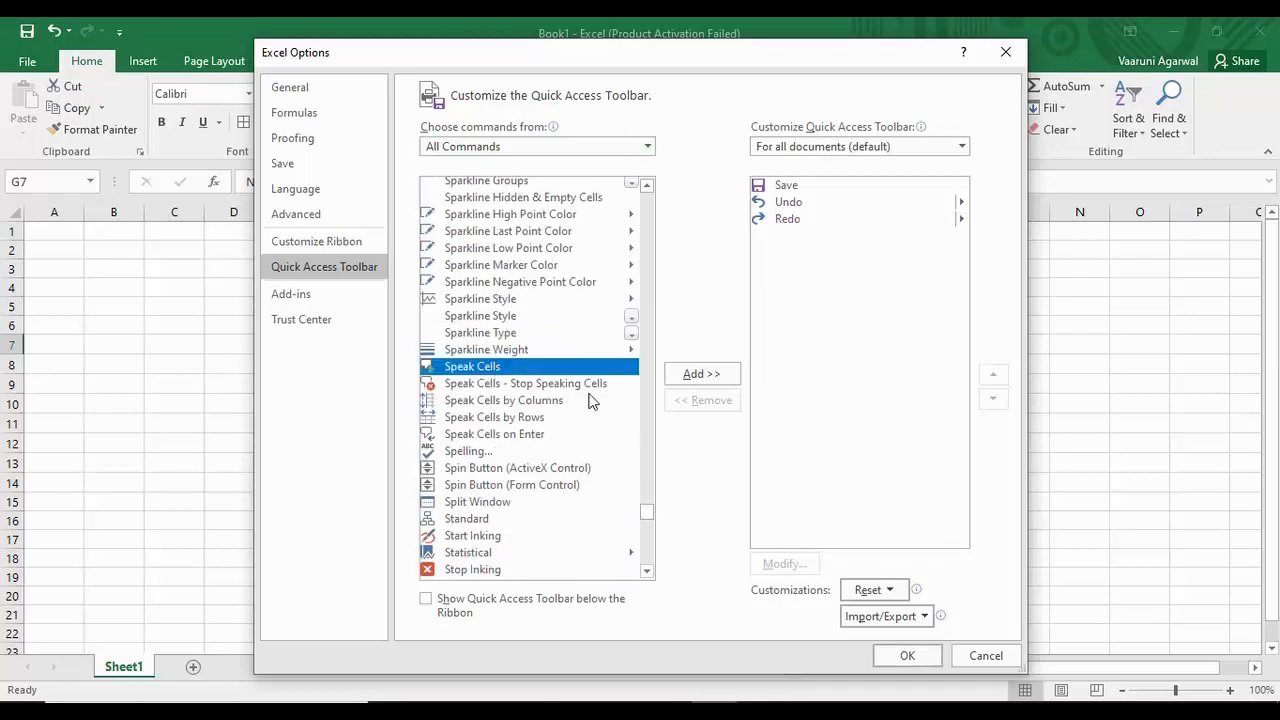
click(701, 373)
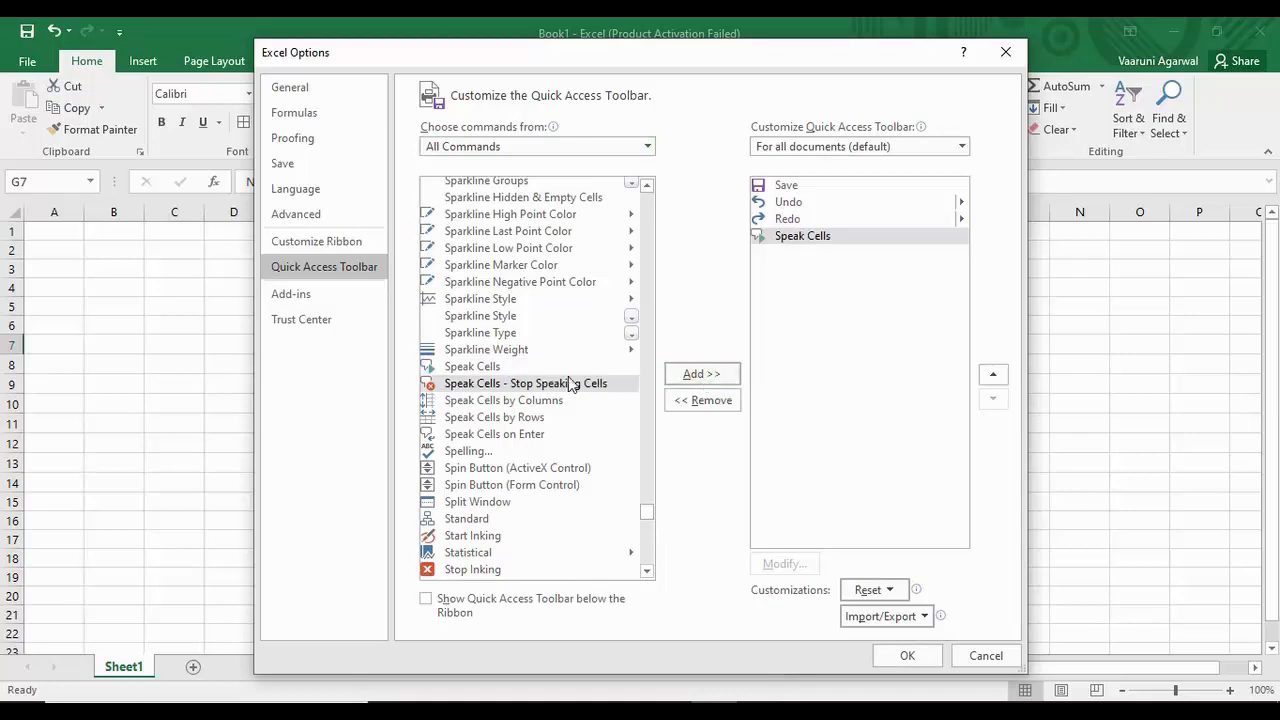
click(701, 373)
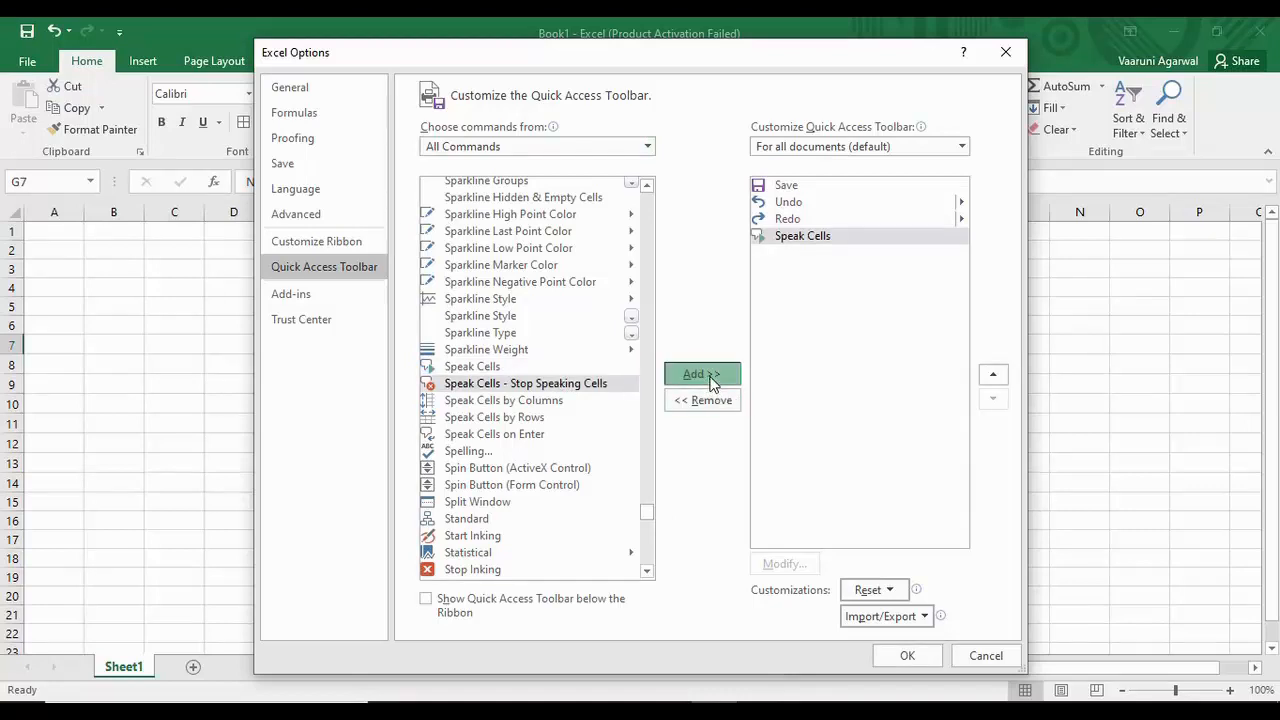
click(671, 376)
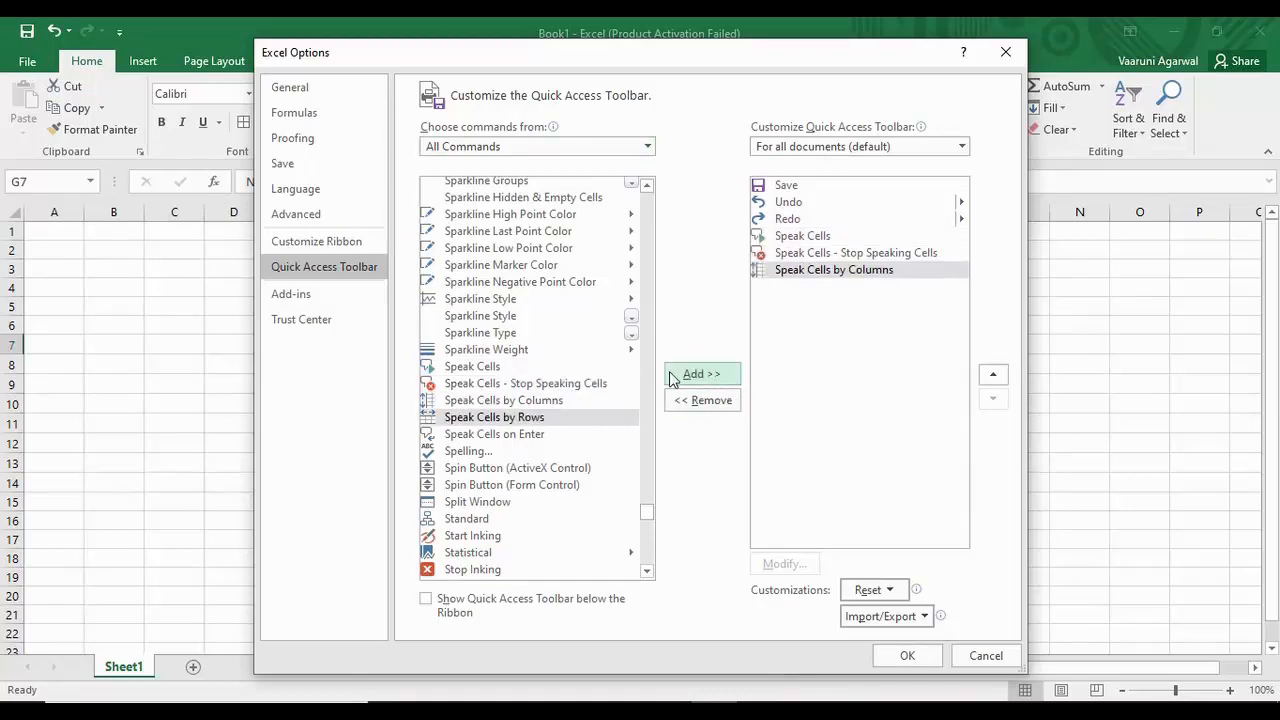
click(678, 383)
click(678, 383)
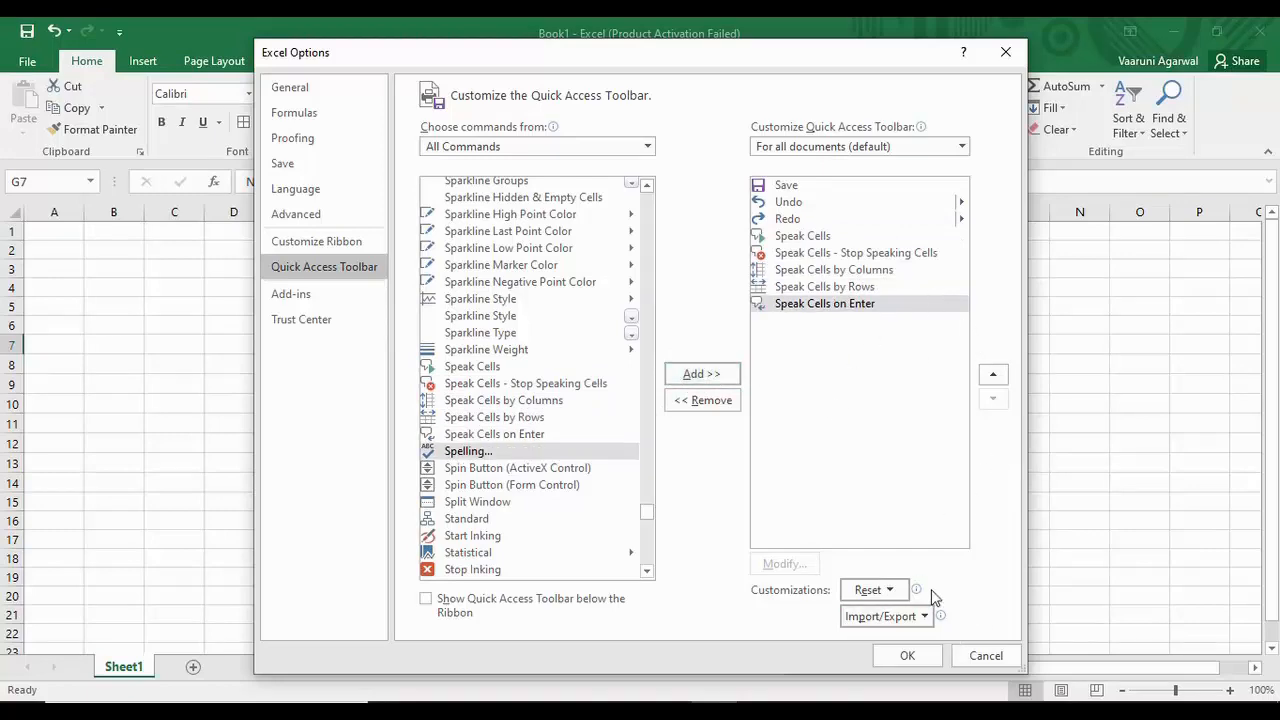
click(913, 657)
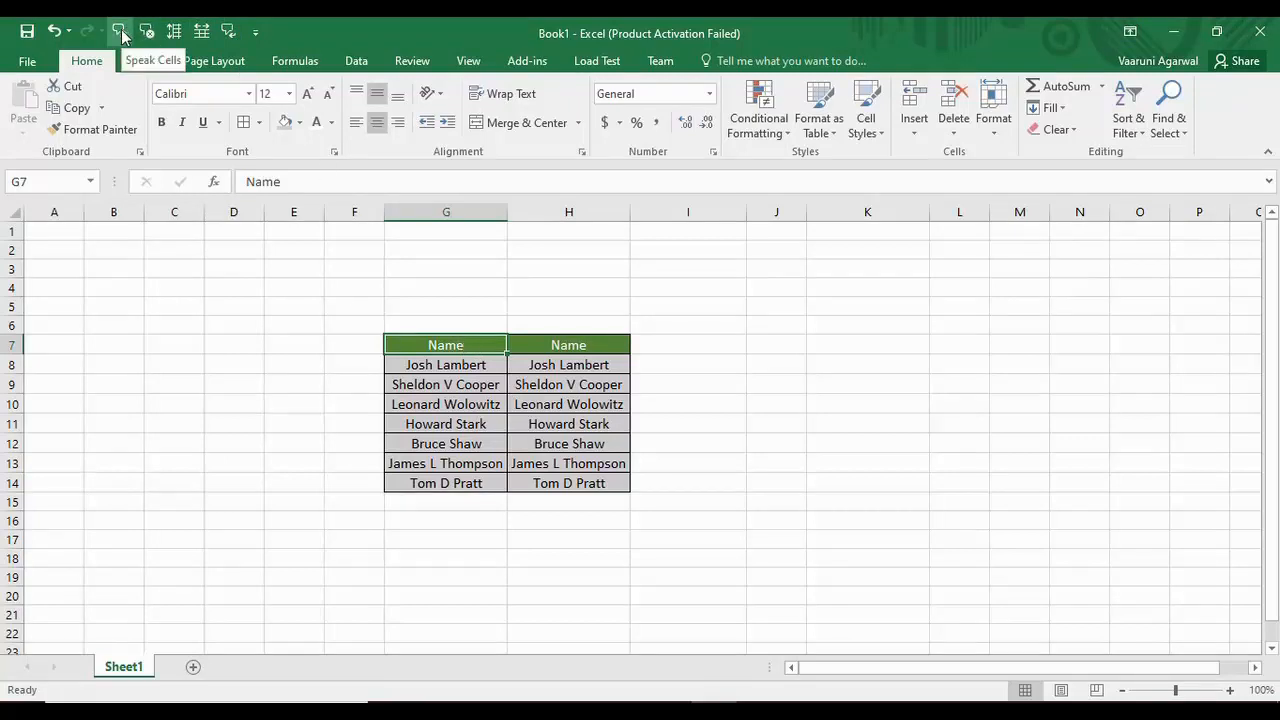
Step: Have the Name table read aloud from G7 with Speak Cells, and stop the reading at H9
key(XF86AudioRaiseVolume)
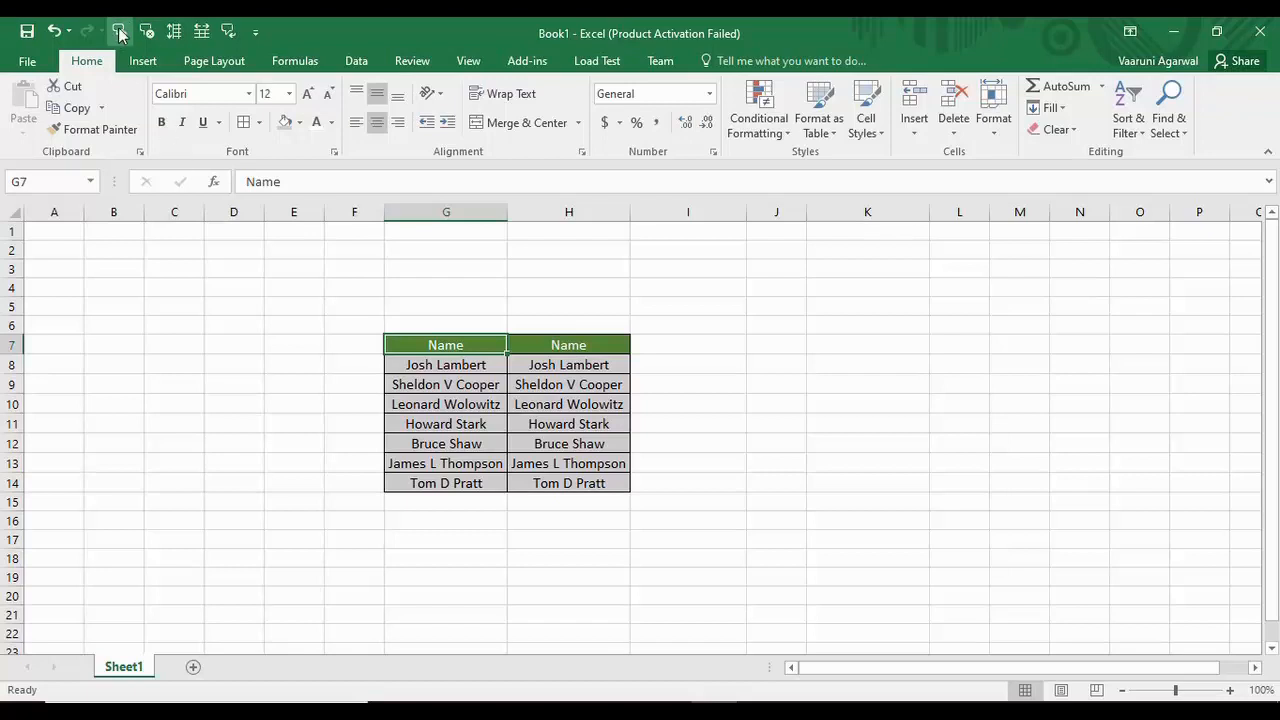
click(118, 33)
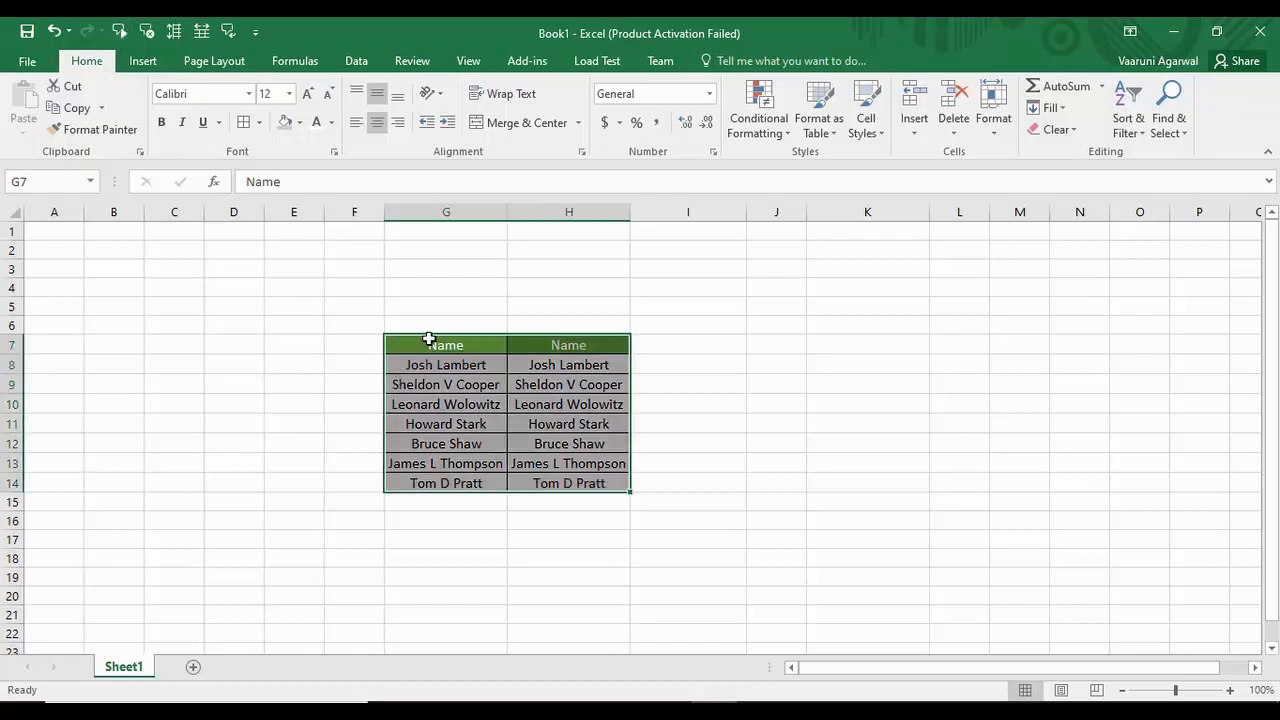
key(Tab)
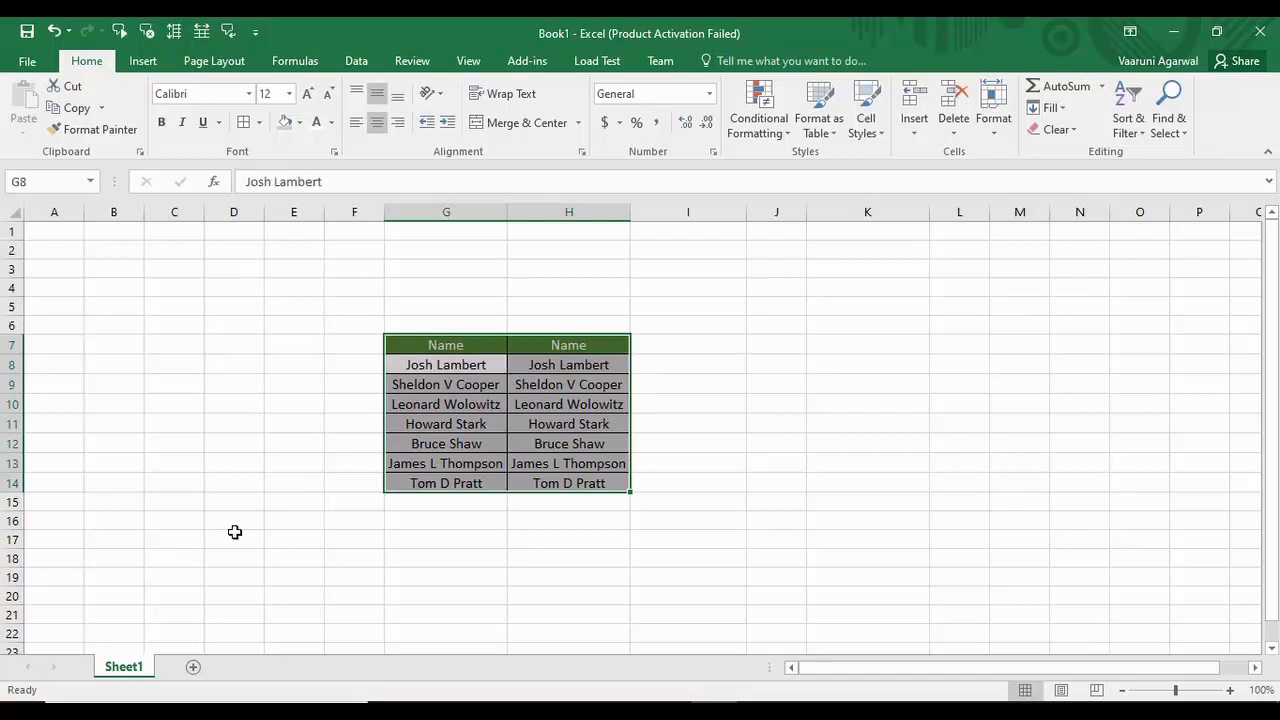
key(Tab)
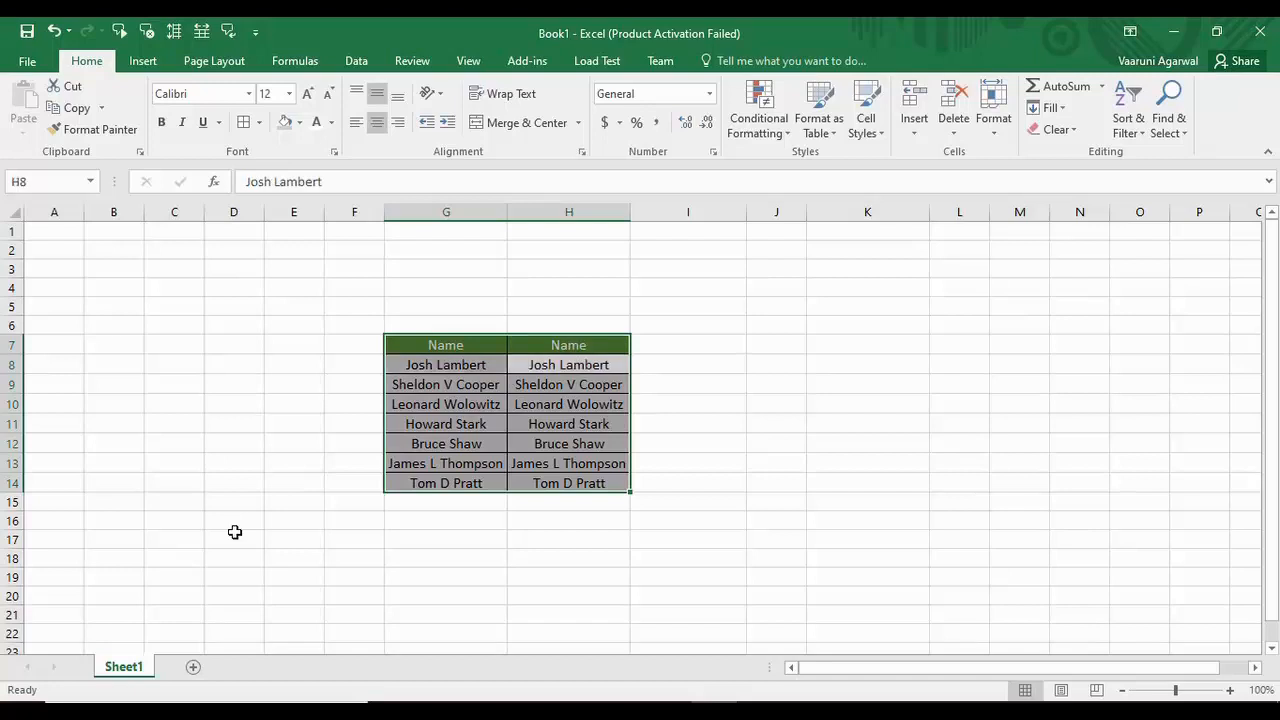
key(Tab)
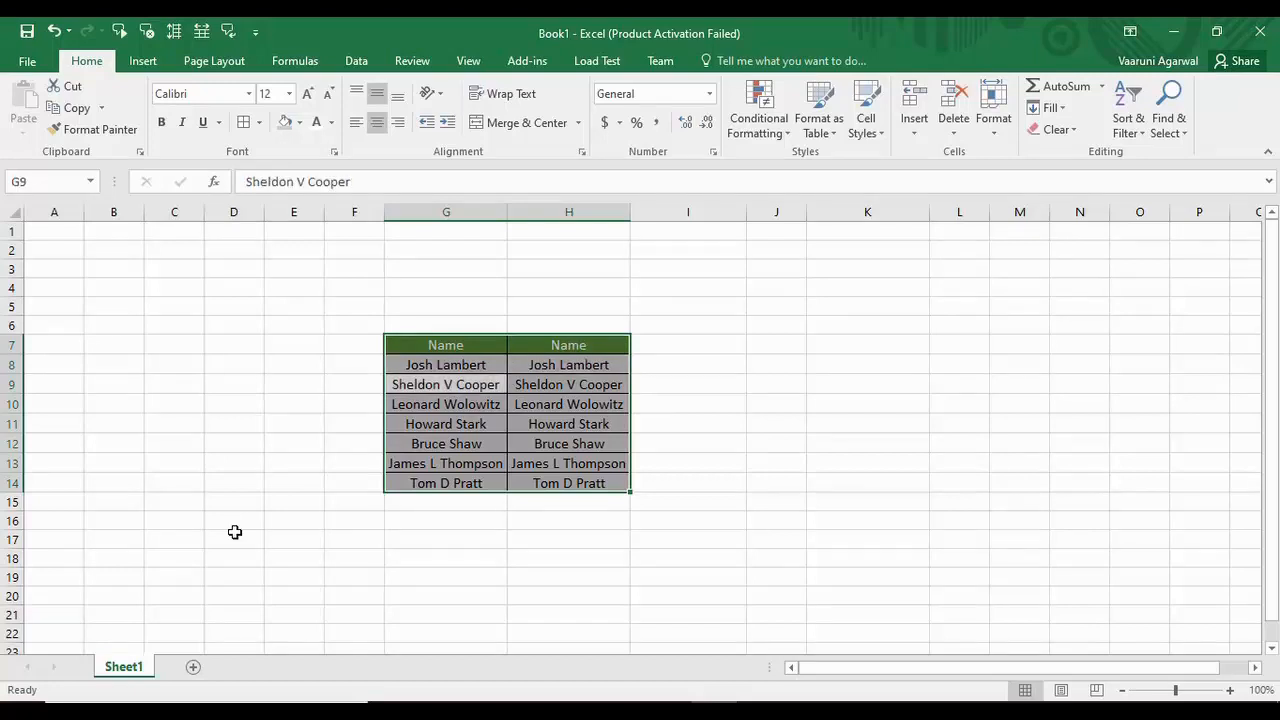
key(Tab)
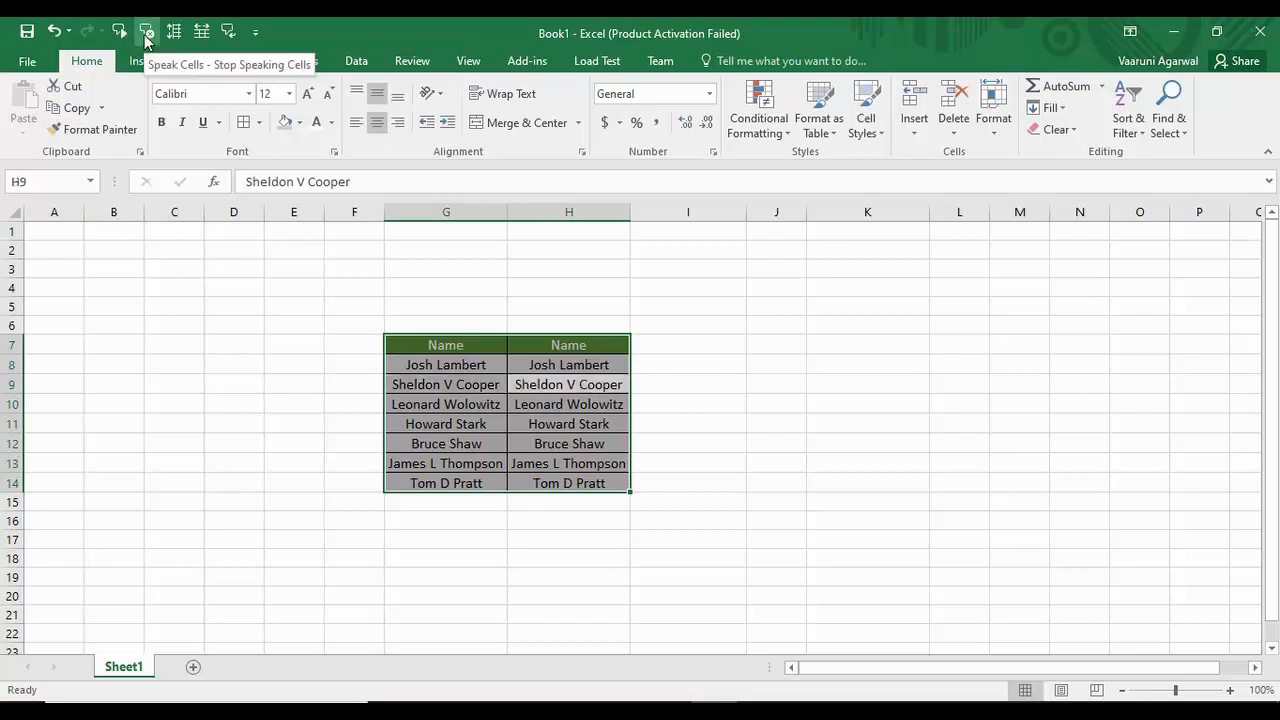
click(146, 33)
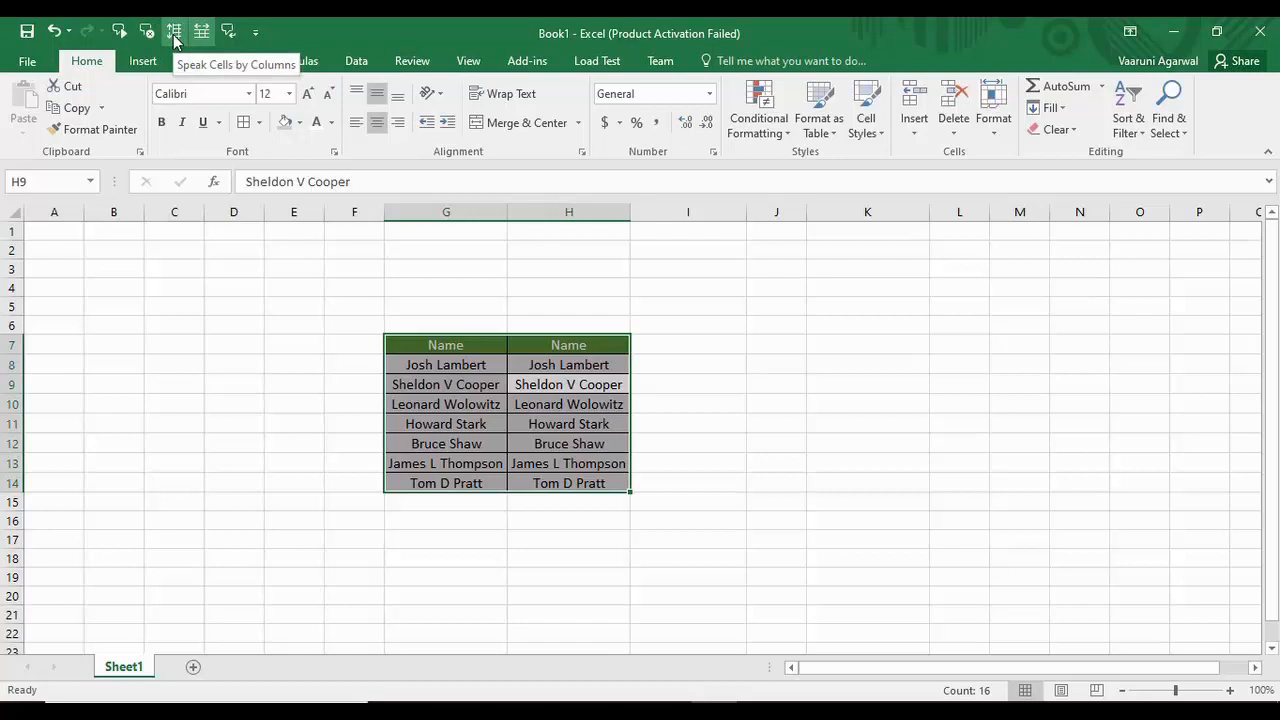
Step: Set the reading order to Speak Cells by Columns, read the table aloud from G7 and stop the reading
click(174, 32)
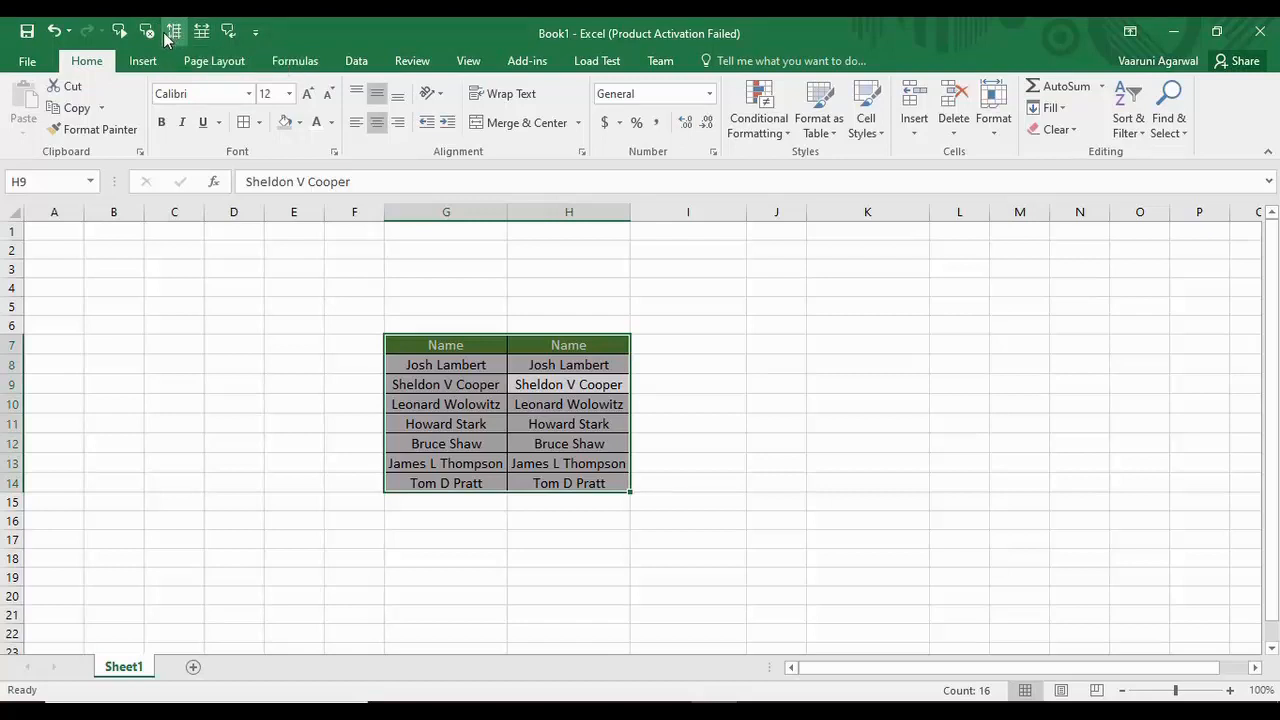
click(456, 340)
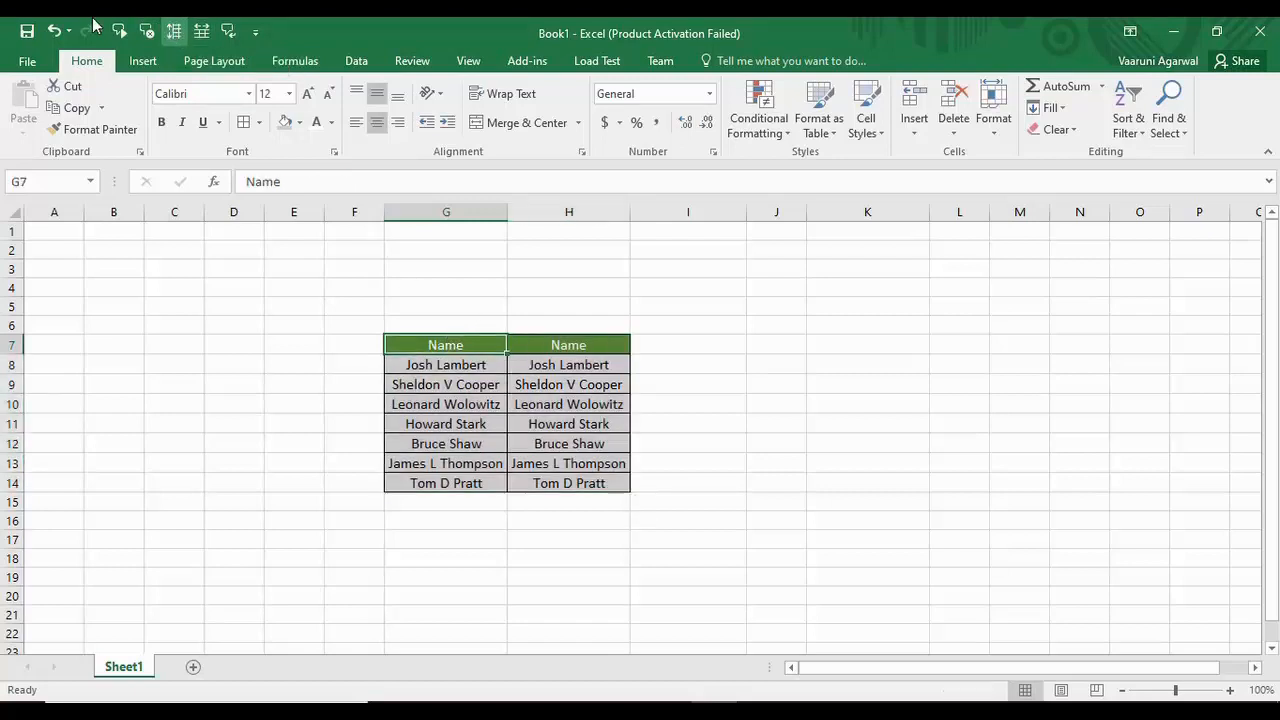
click(118, 33)
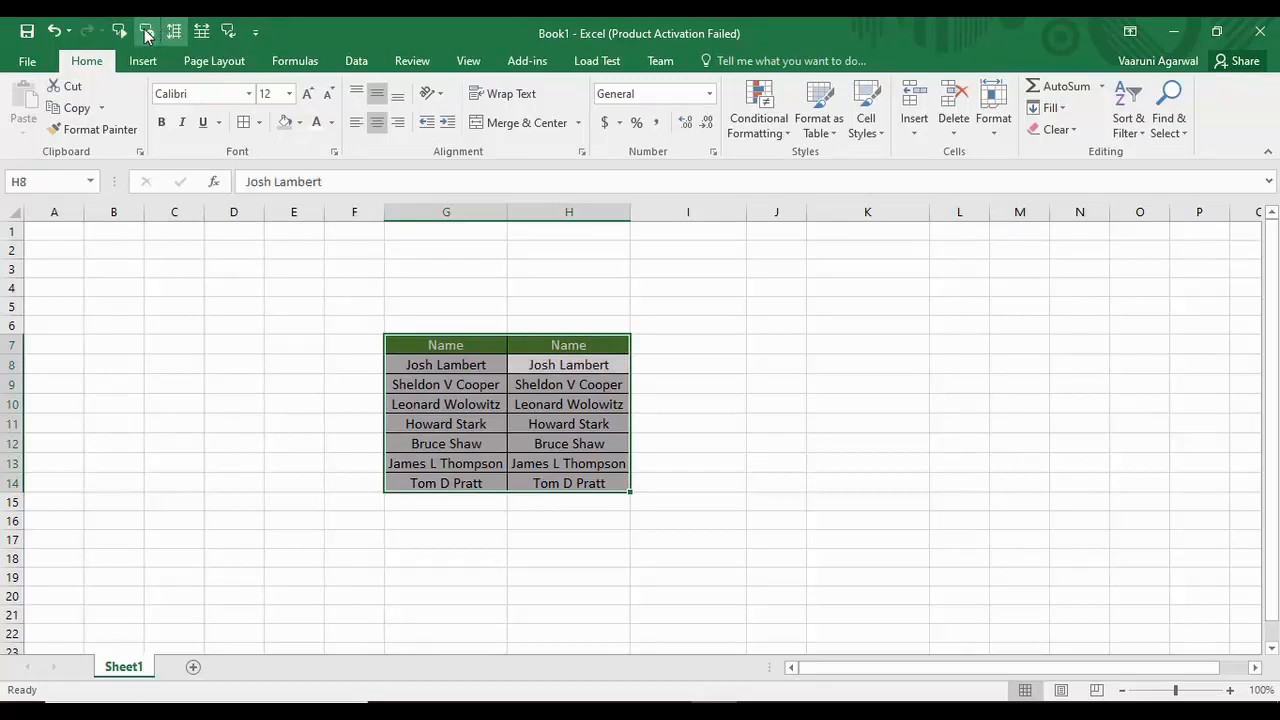
click(146, 33)
Step: Turn on Speak Cells on Enter and enter the test text hkllk in cell K9
click(814, 383)
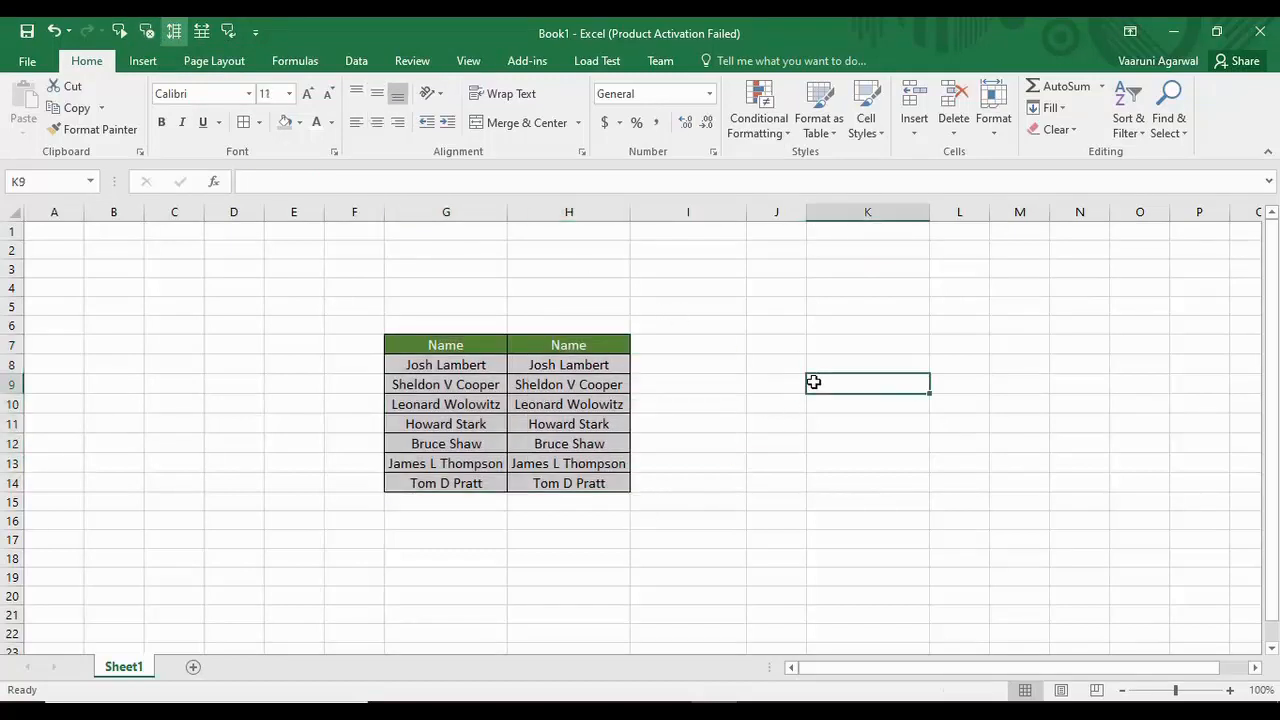
click(231, 33)
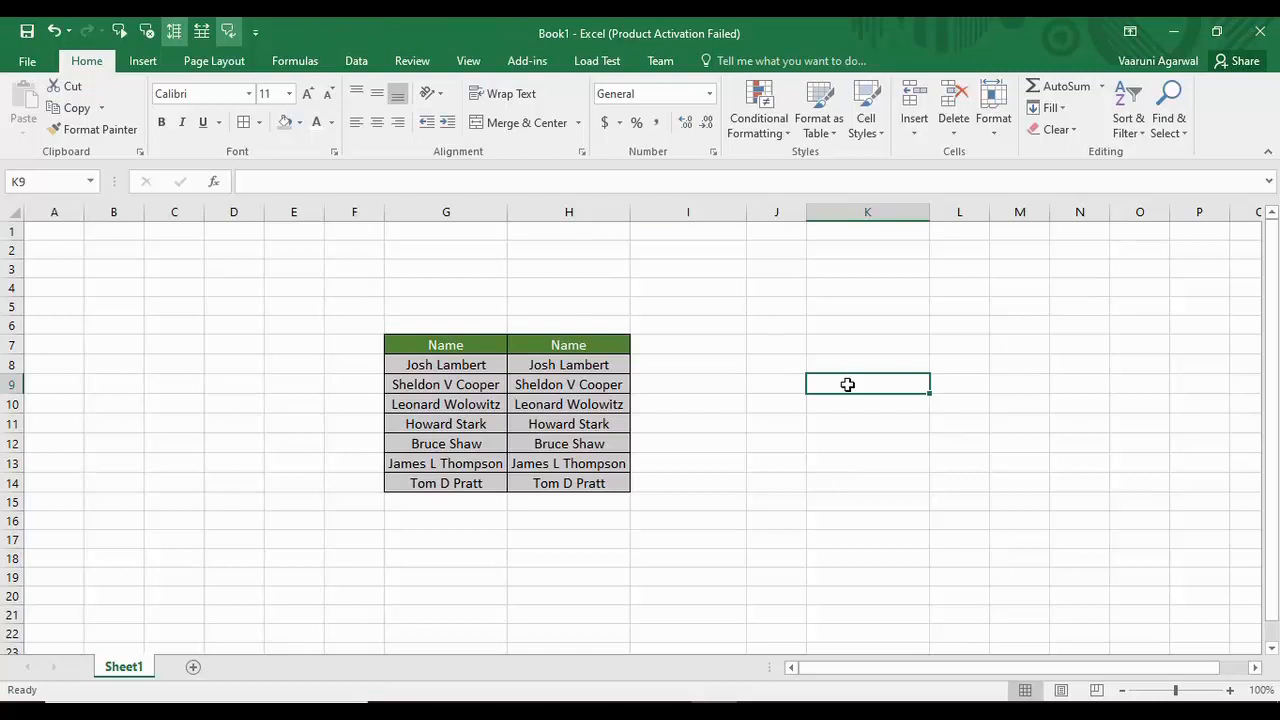
text(hkllk)
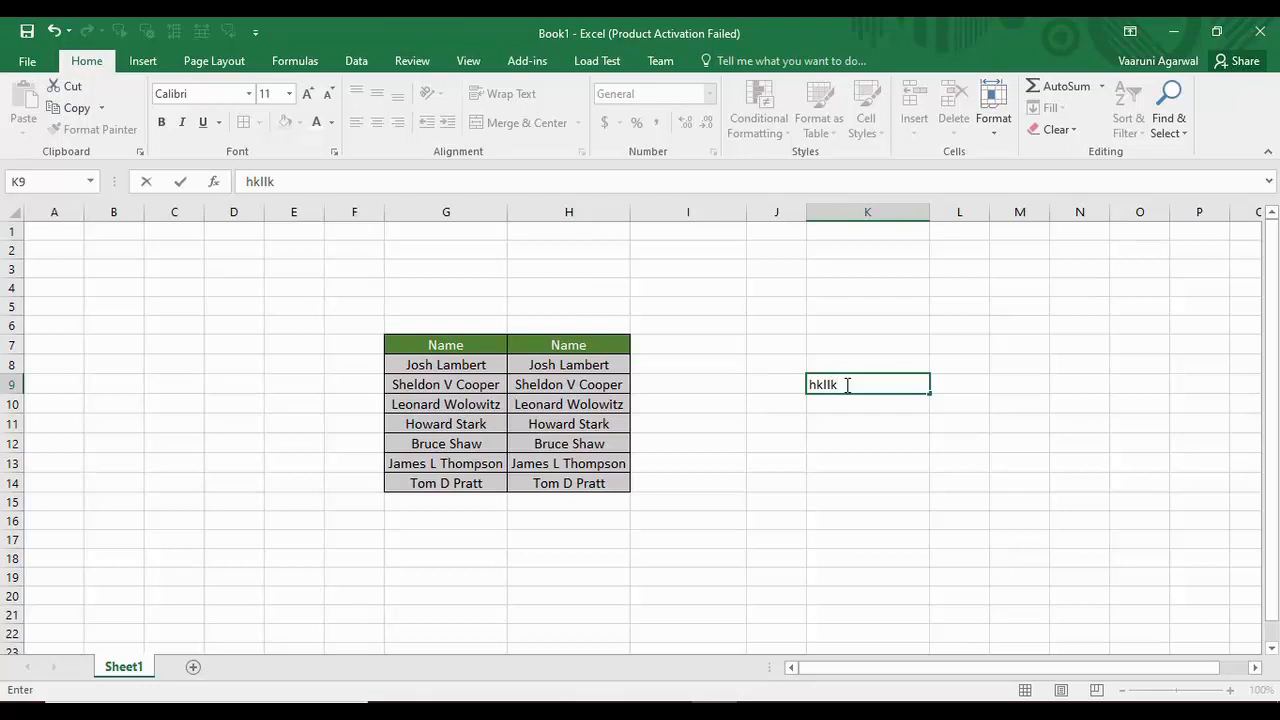
key(Return)
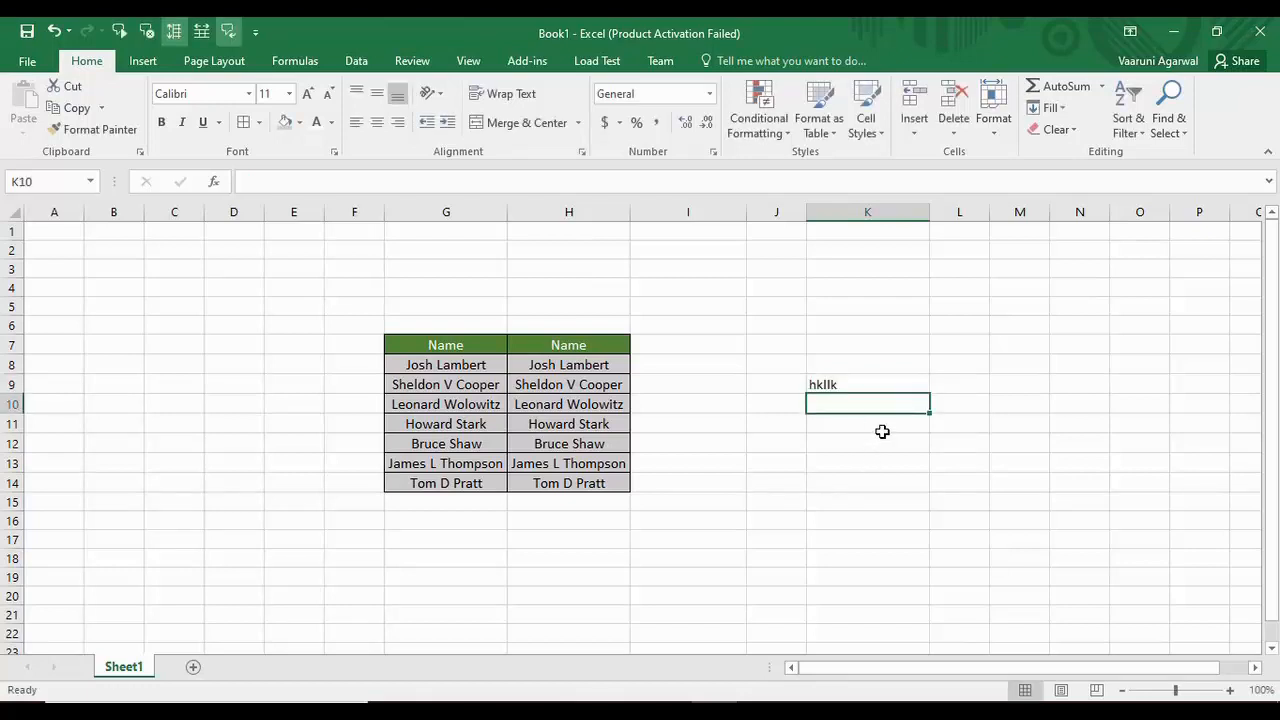
Step: Enter Apple, Ball and Cat in cells K10 to K12, and turn off Speak Cells on Enter
text(Apple)
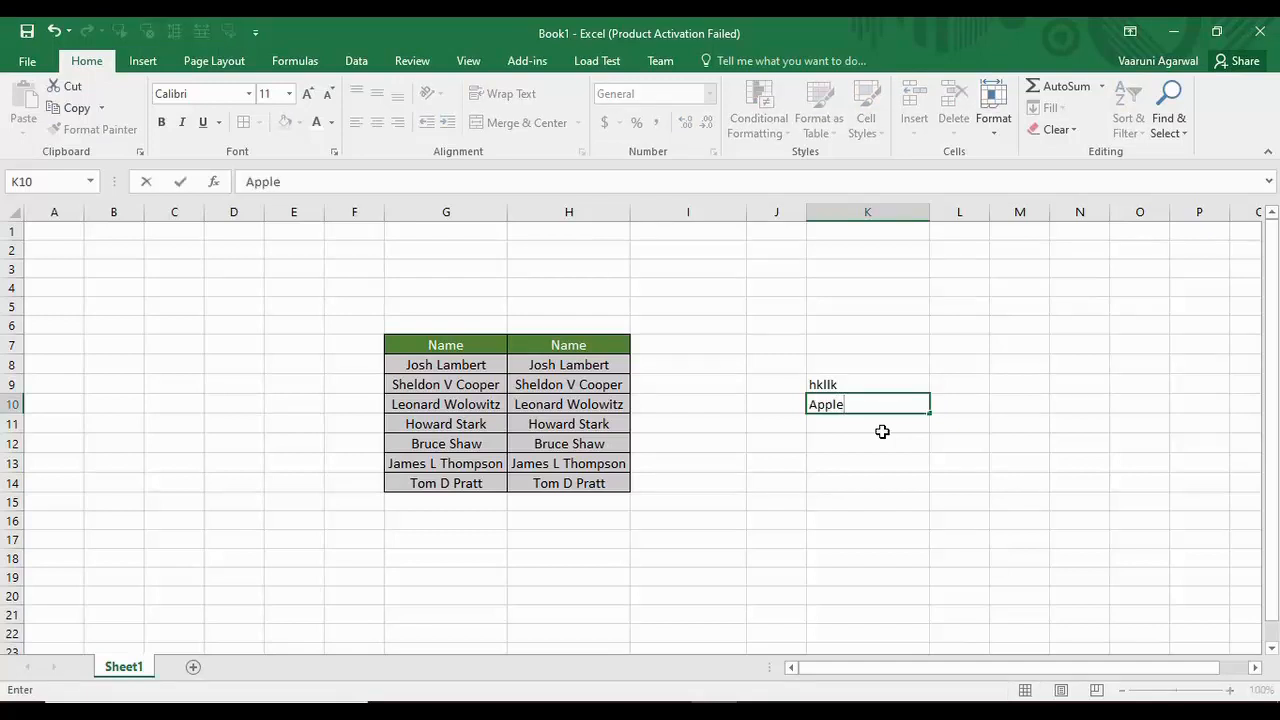
key(Return)
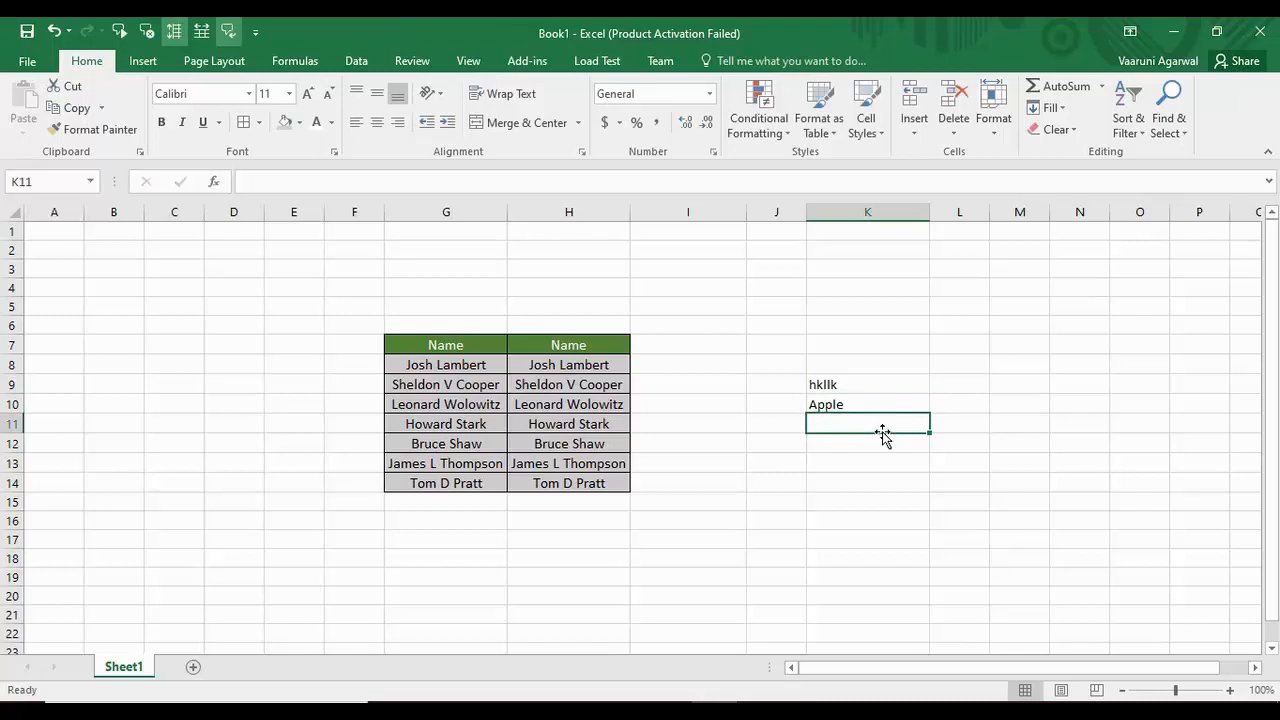
text(z)
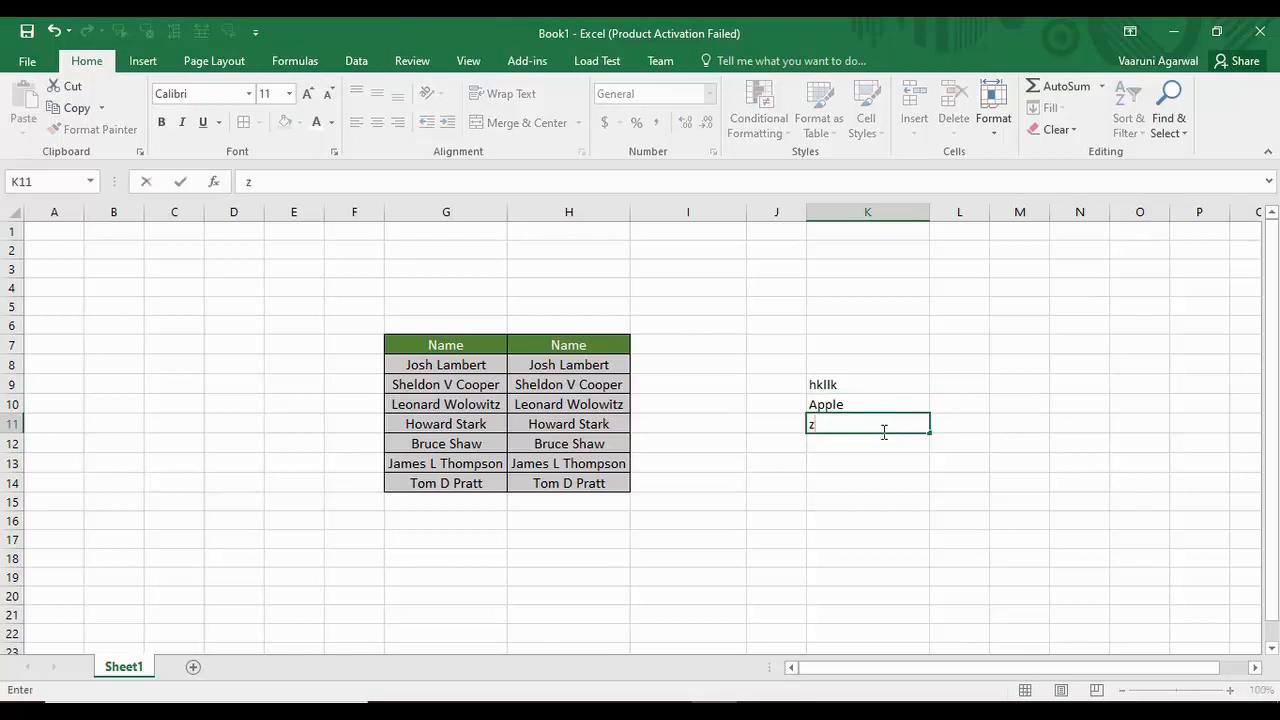
key(BackSpace)
text(Ball)
key(Return)
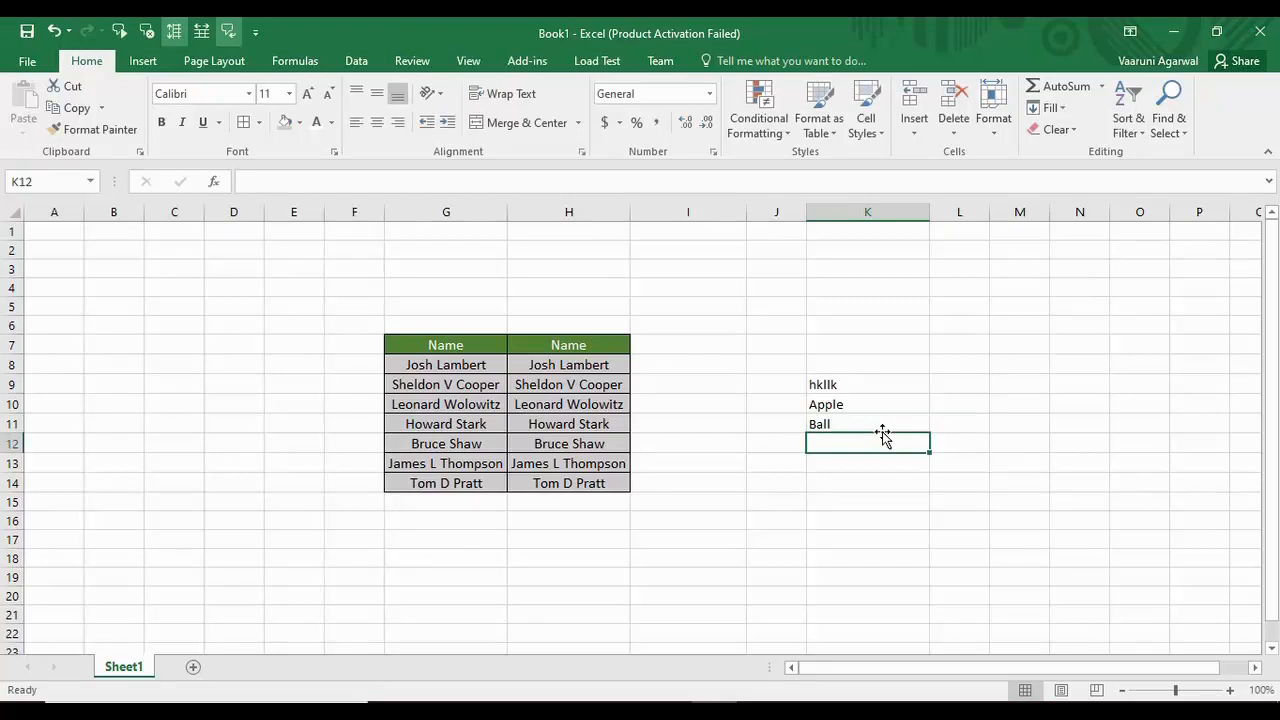
text(Cat)
key(Tab)
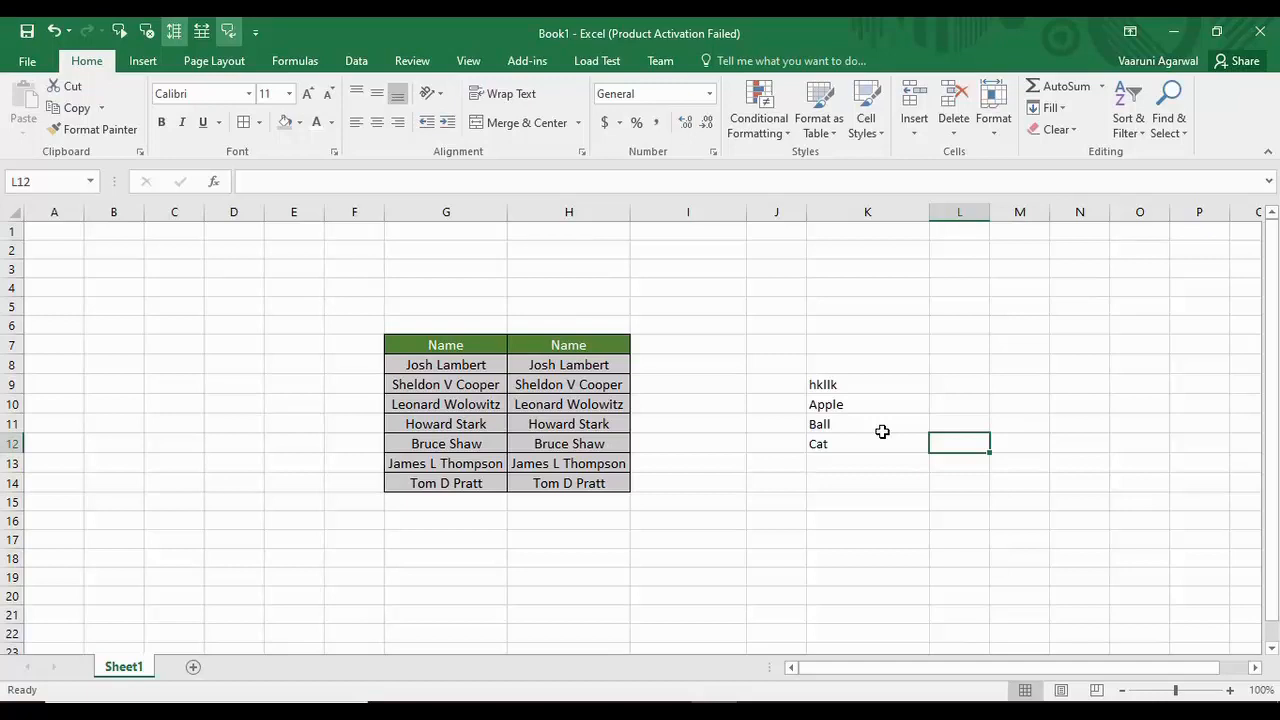
click(229, 31)
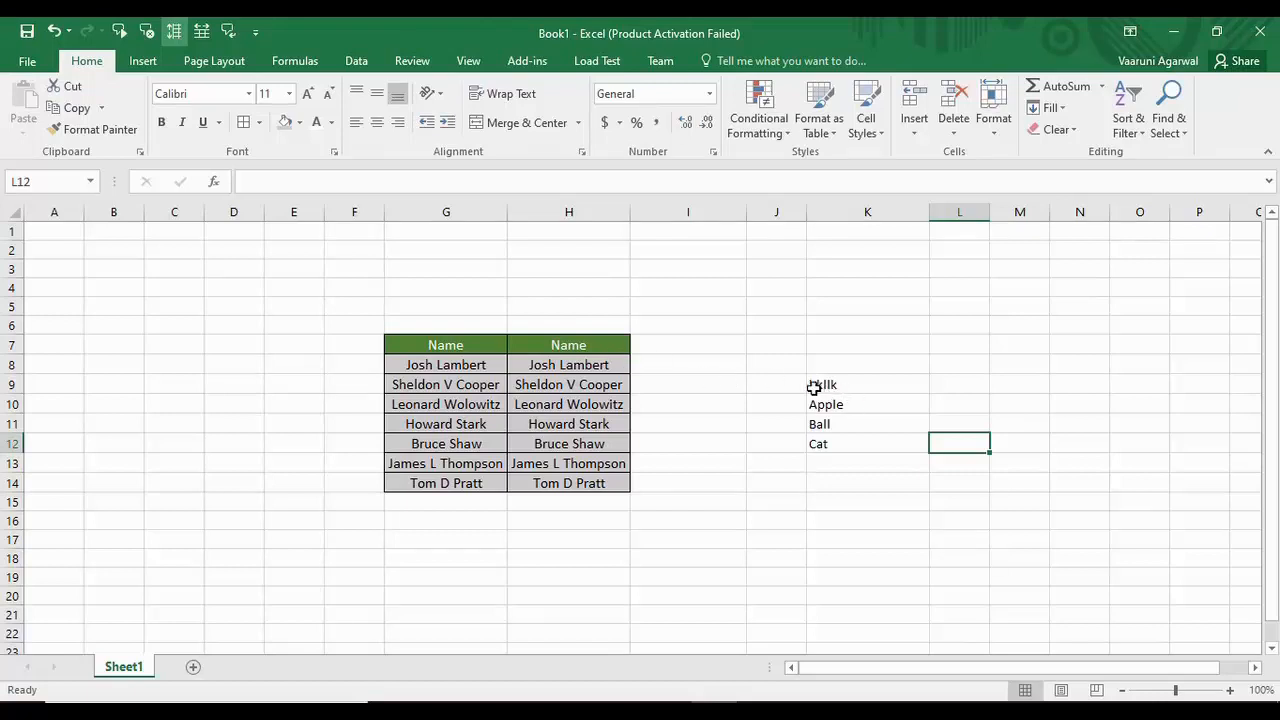
Step: Have the word list in column K read aloud from K9 with Speak Cells
click(687, 347)
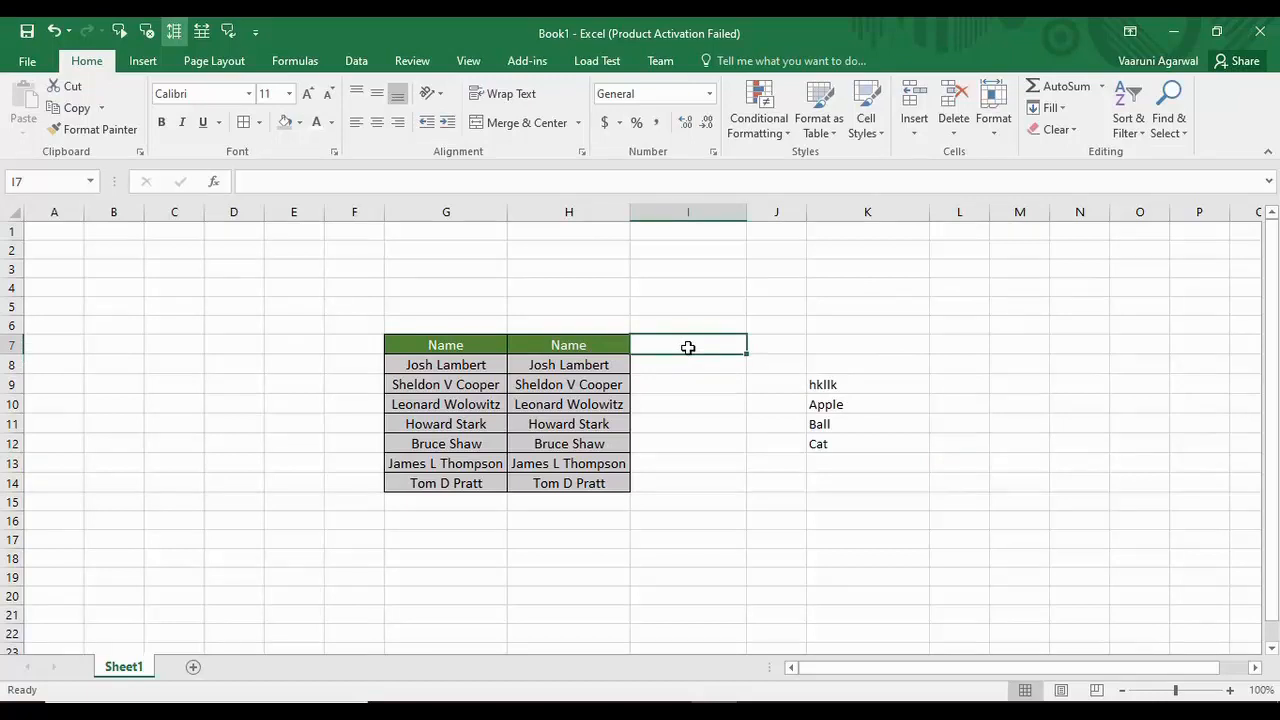
click(844, 380)
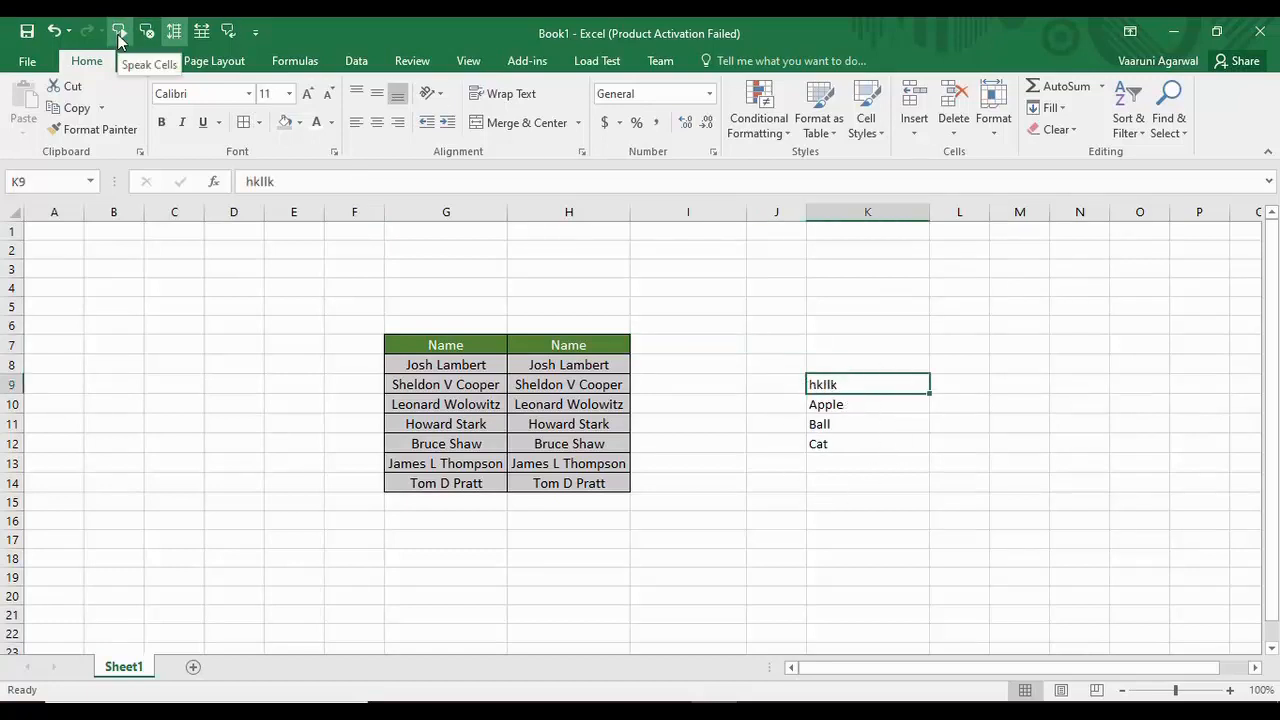
click(118, 33)
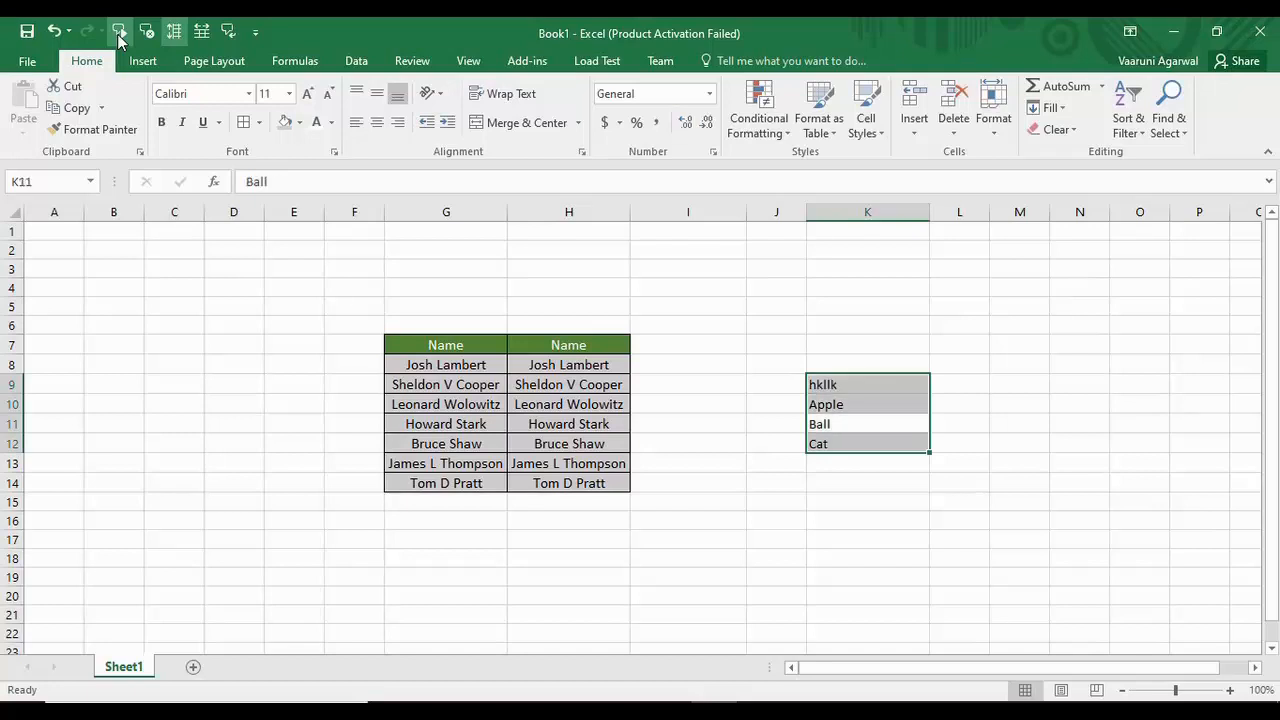
Step: Have the two-column Name table read aloud with Speak Cells, starting from cell H7
click(714, 340)
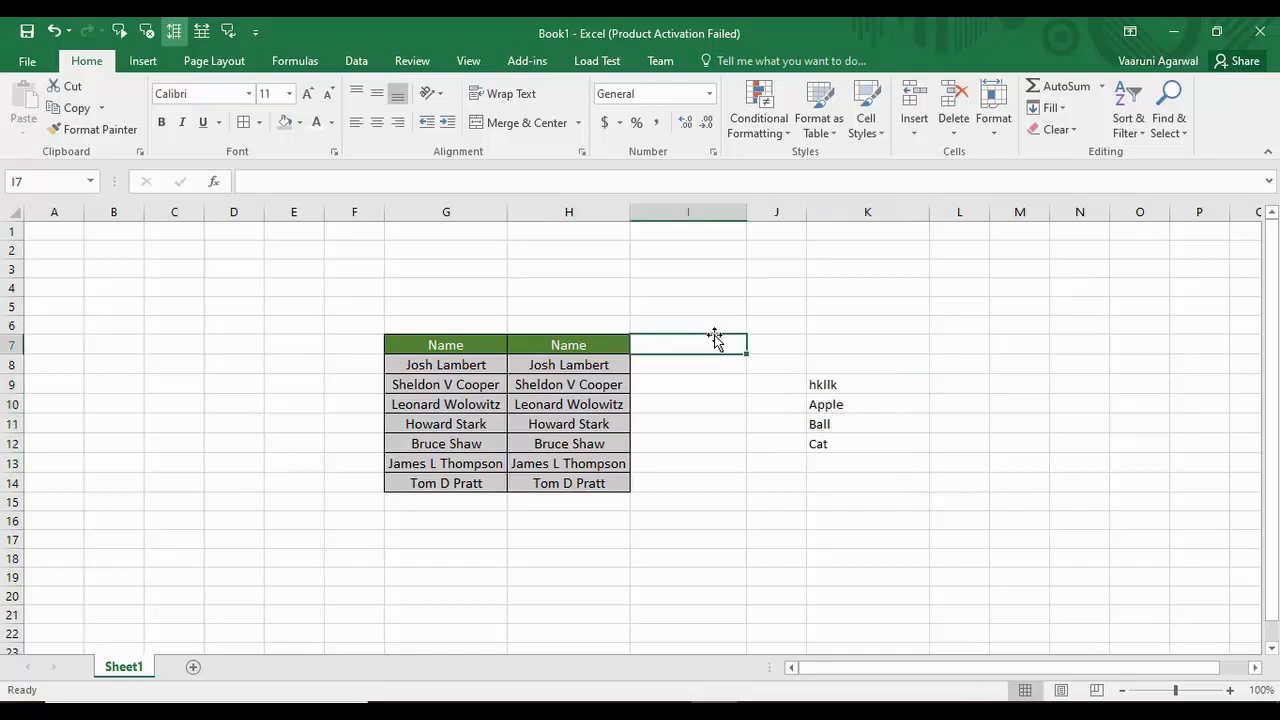
click(610, 349)
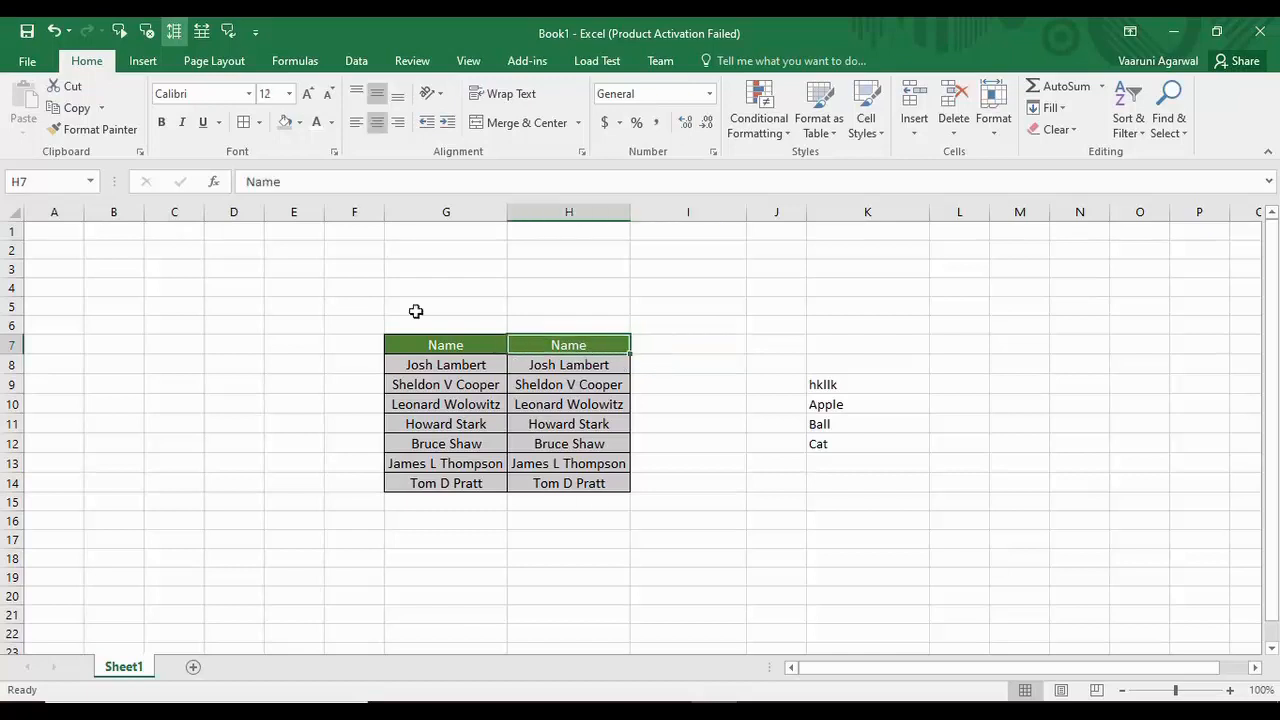
click(119, 33)
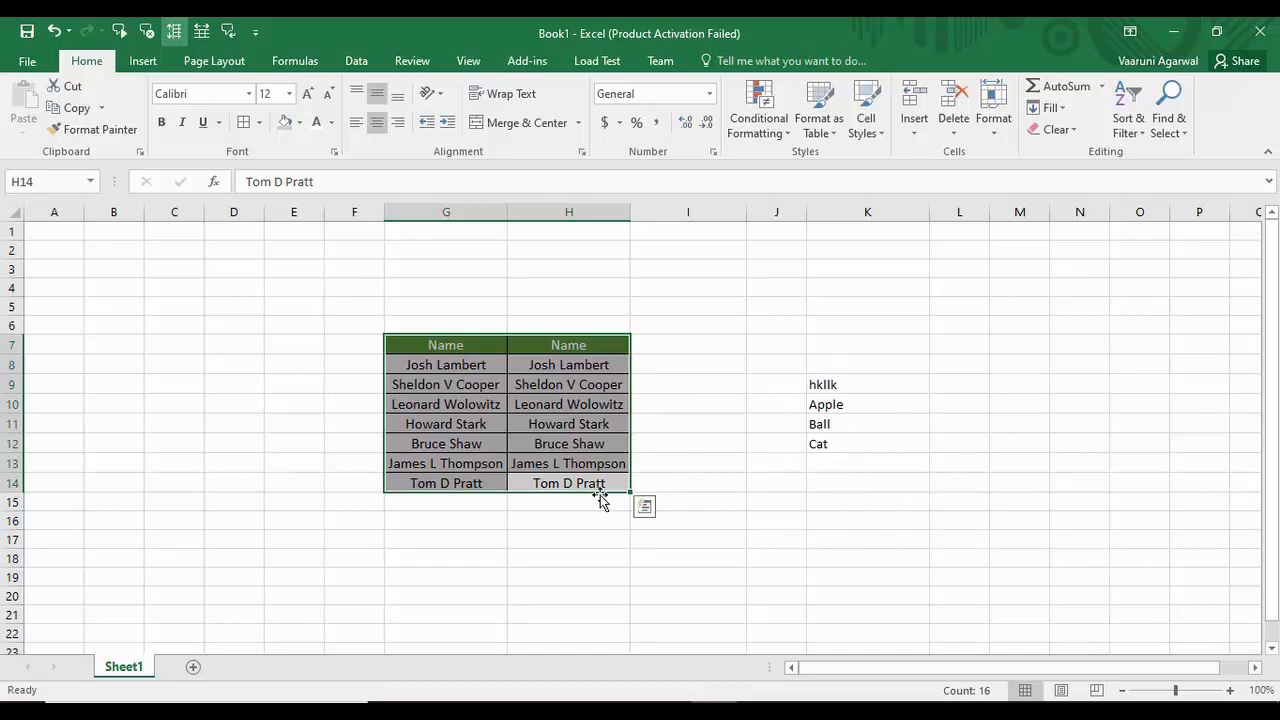
Step: Copy the word list in K9:K12 and paste it beside the Name table, starting at I7
drag(846, 446, 819, 384)
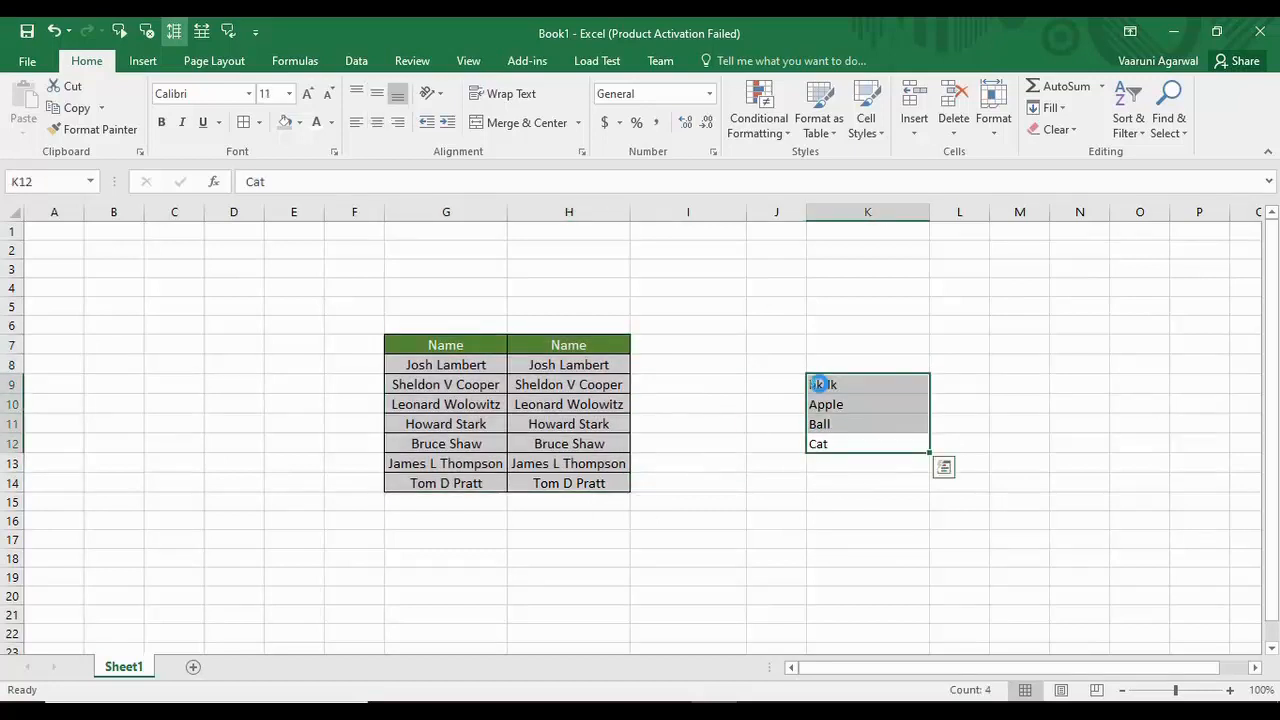
key(ctrl+c)
click(651, 345)
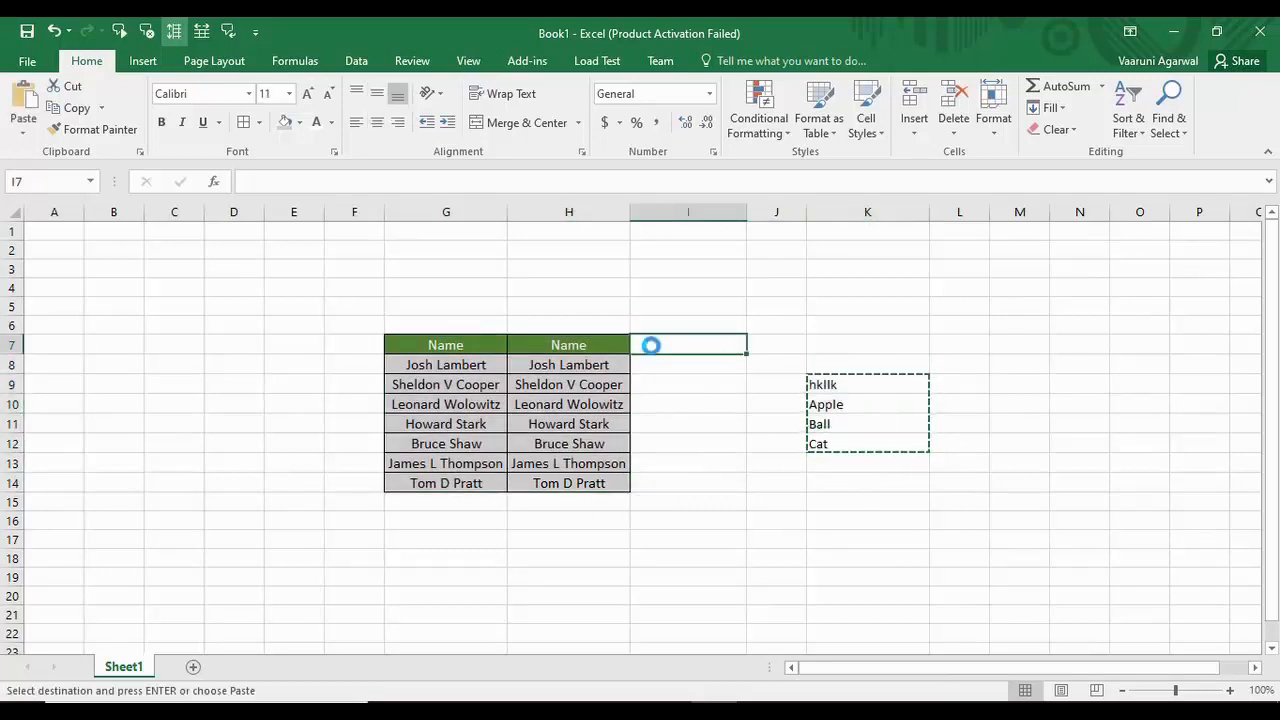
key(ctrl+v)
Step: Have the table and the adjoining column I words read aloud from H13 with Speak Cells, and clear the selection
click(594, 449)
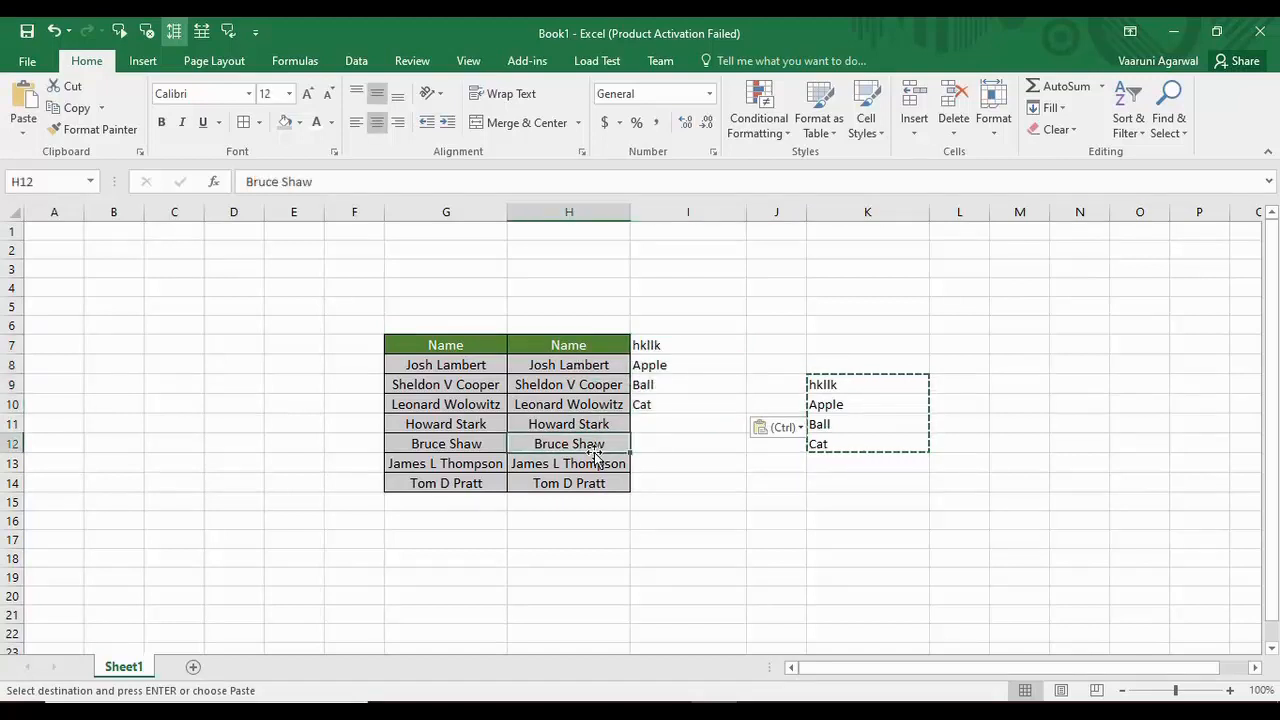
click(594, 462)
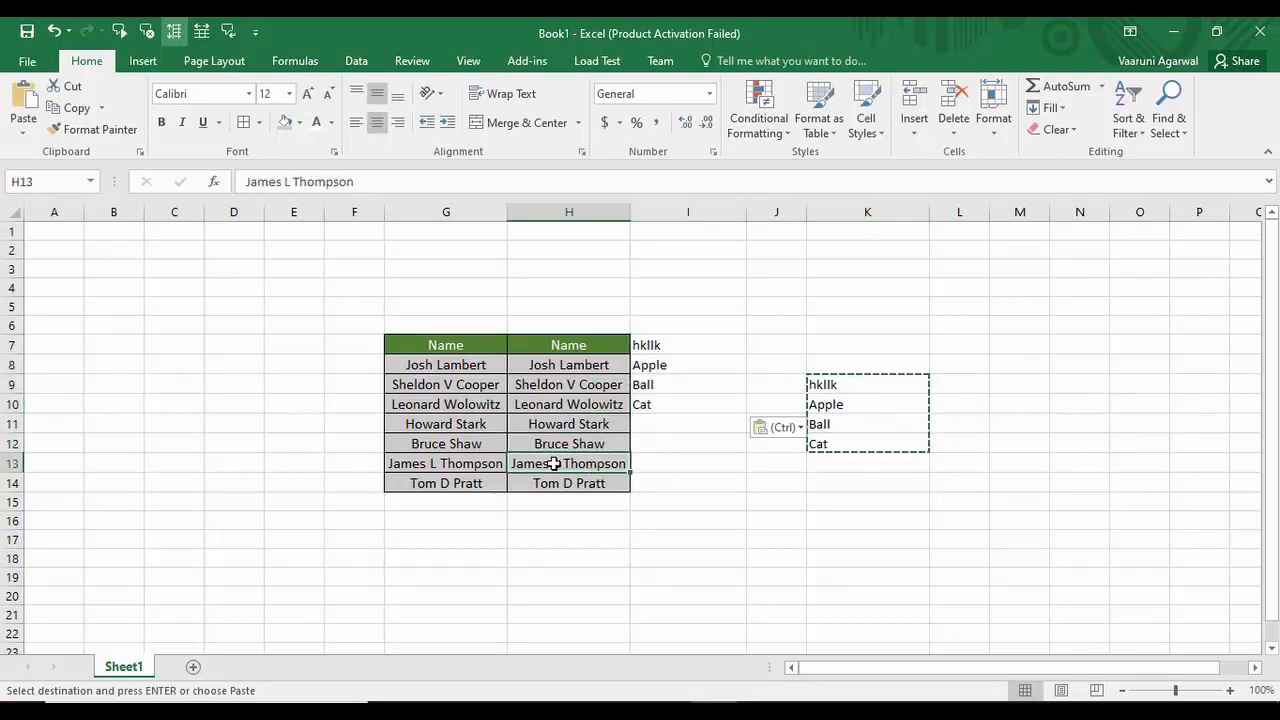
click(120, 32)
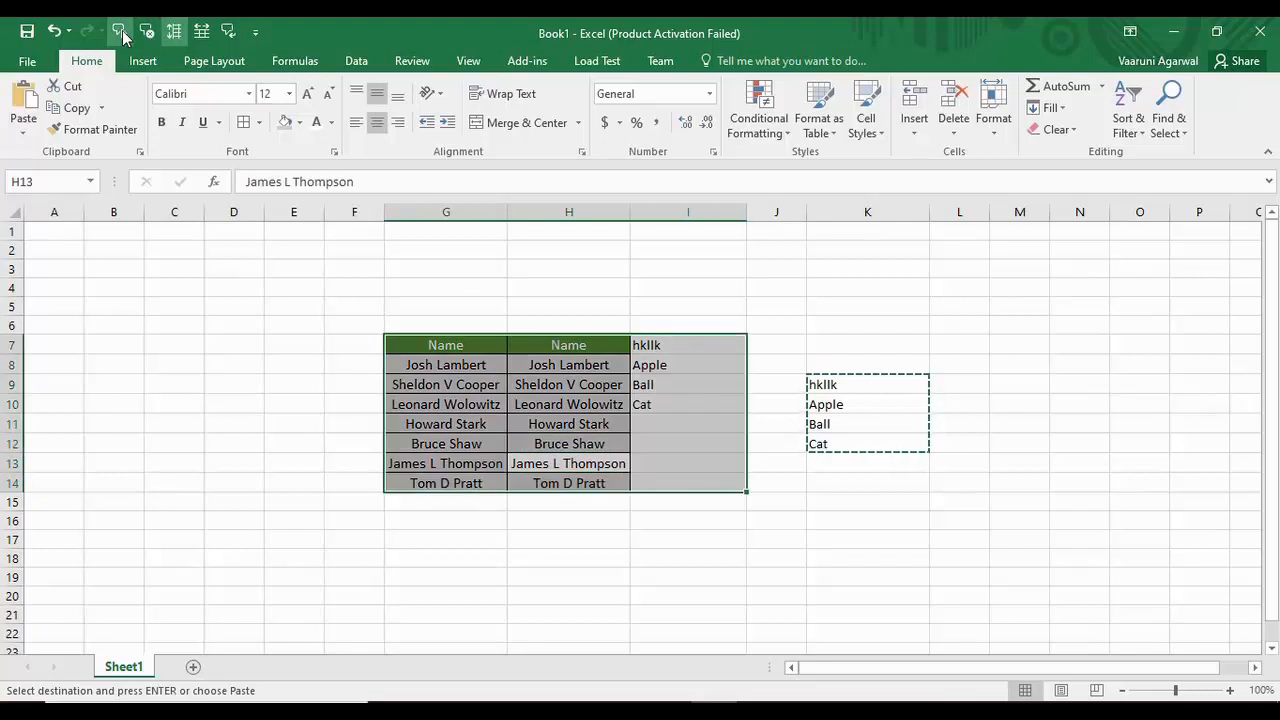
key(Return)
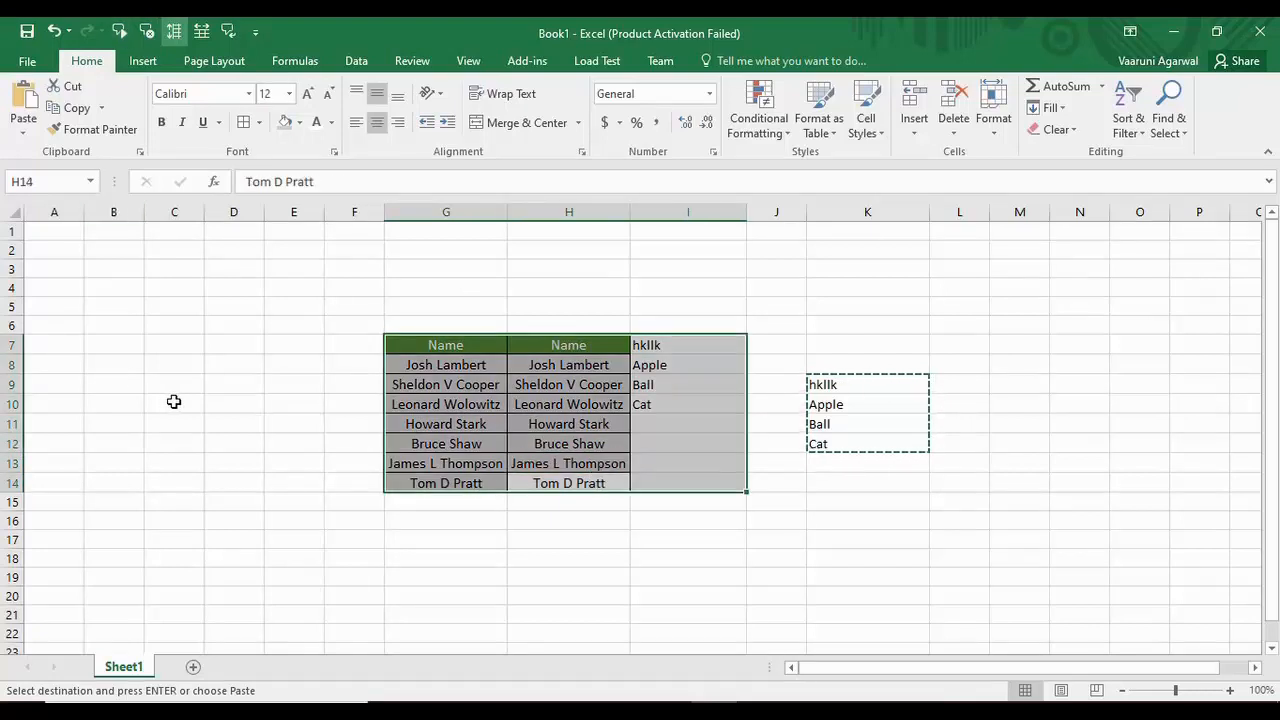
key(Return)
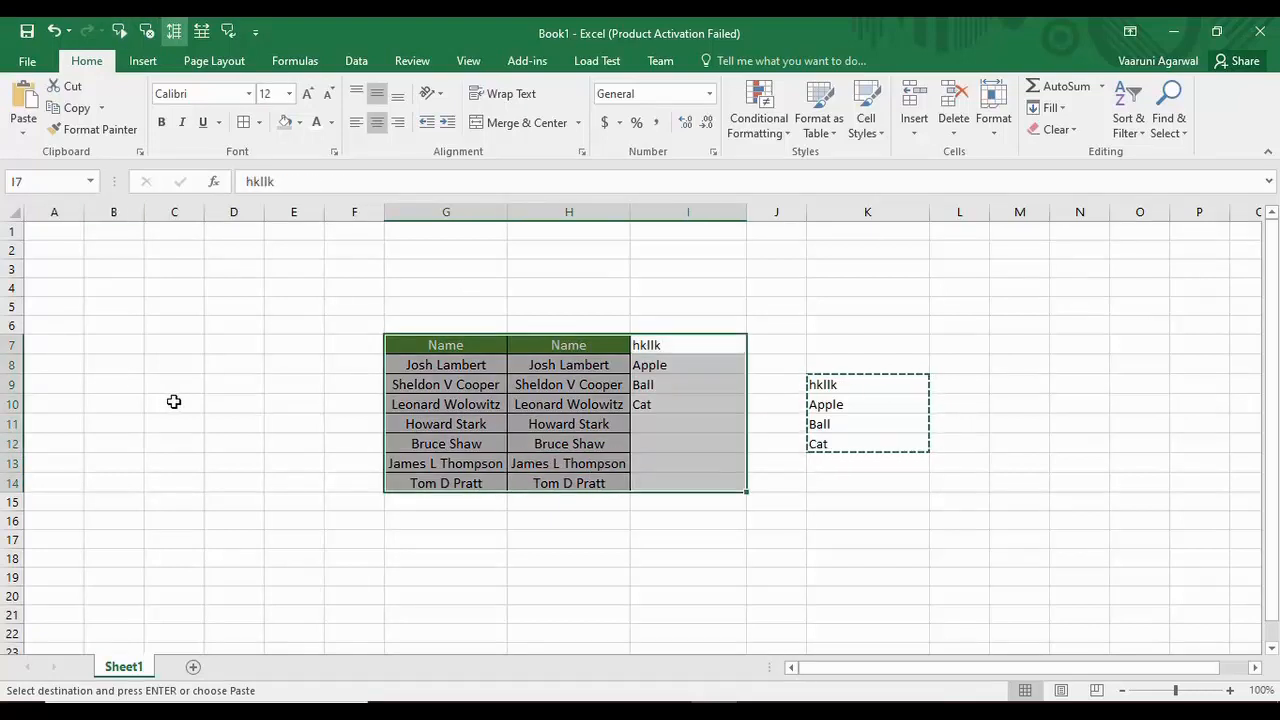
key(Return)
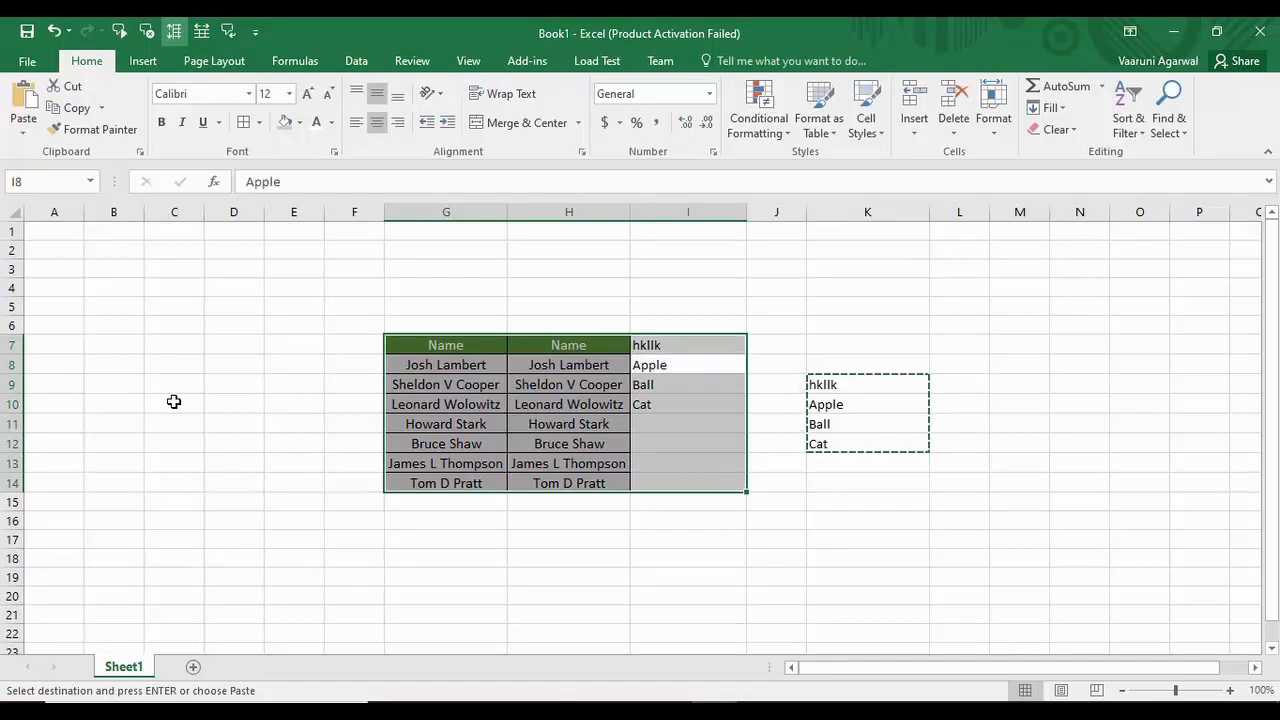
key(Return)
key(Return)
key(Return)
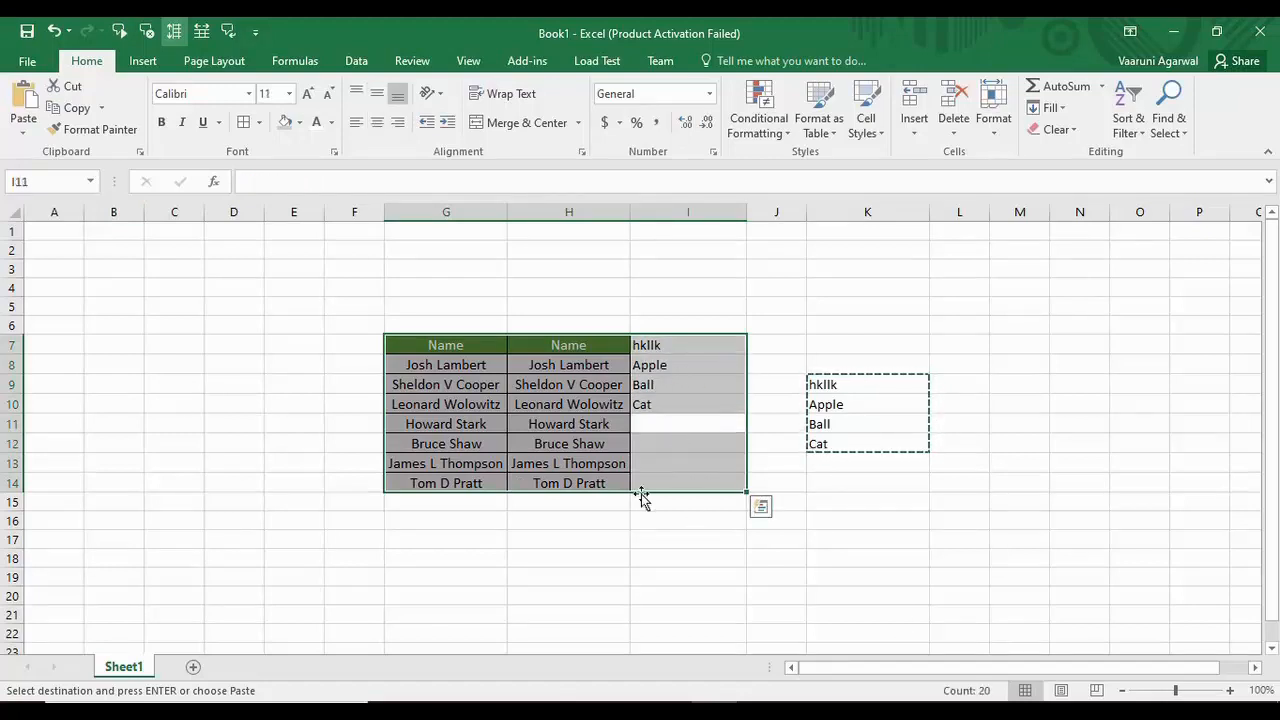
click(560, 580)
click(556, 441)
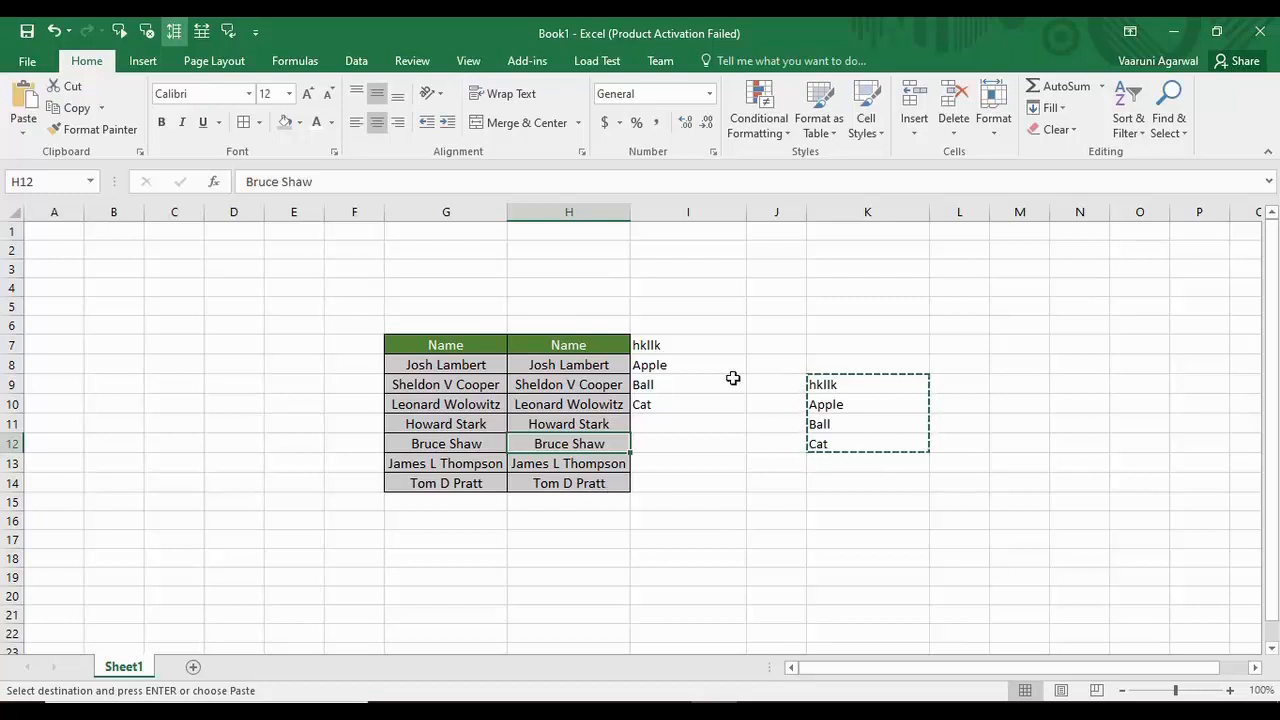
click(655, 407)
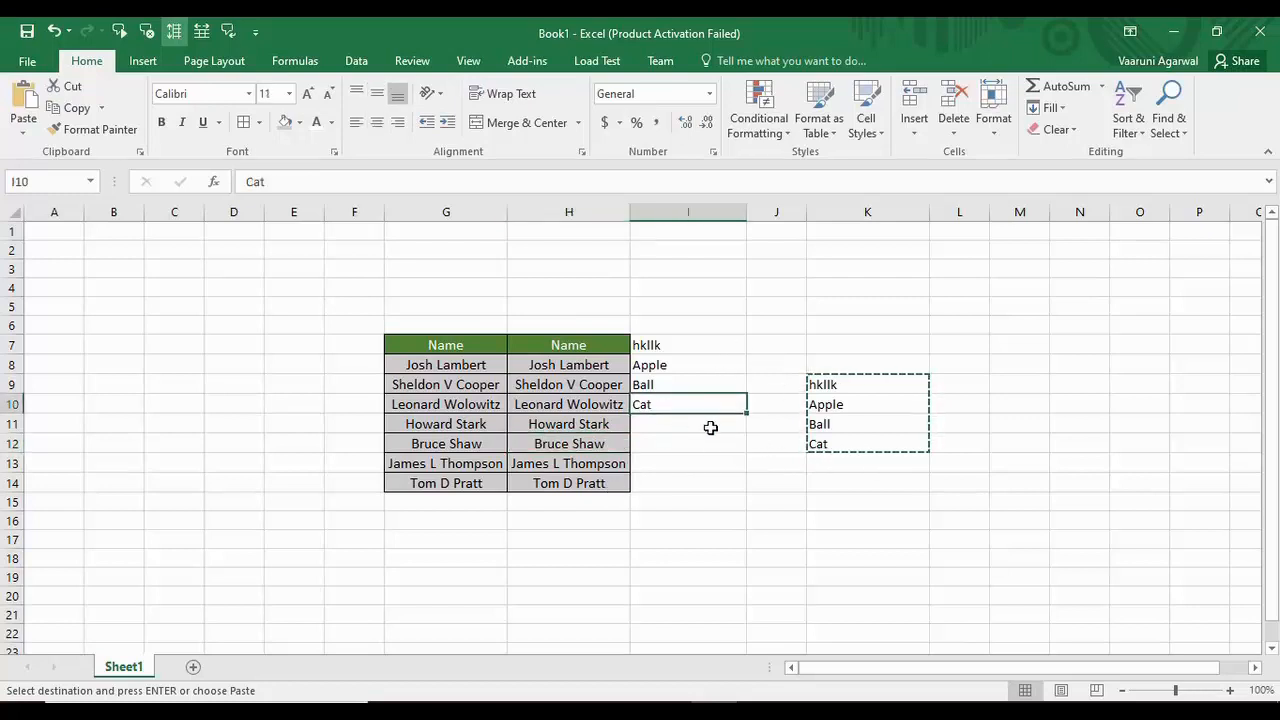
click(690, 428)
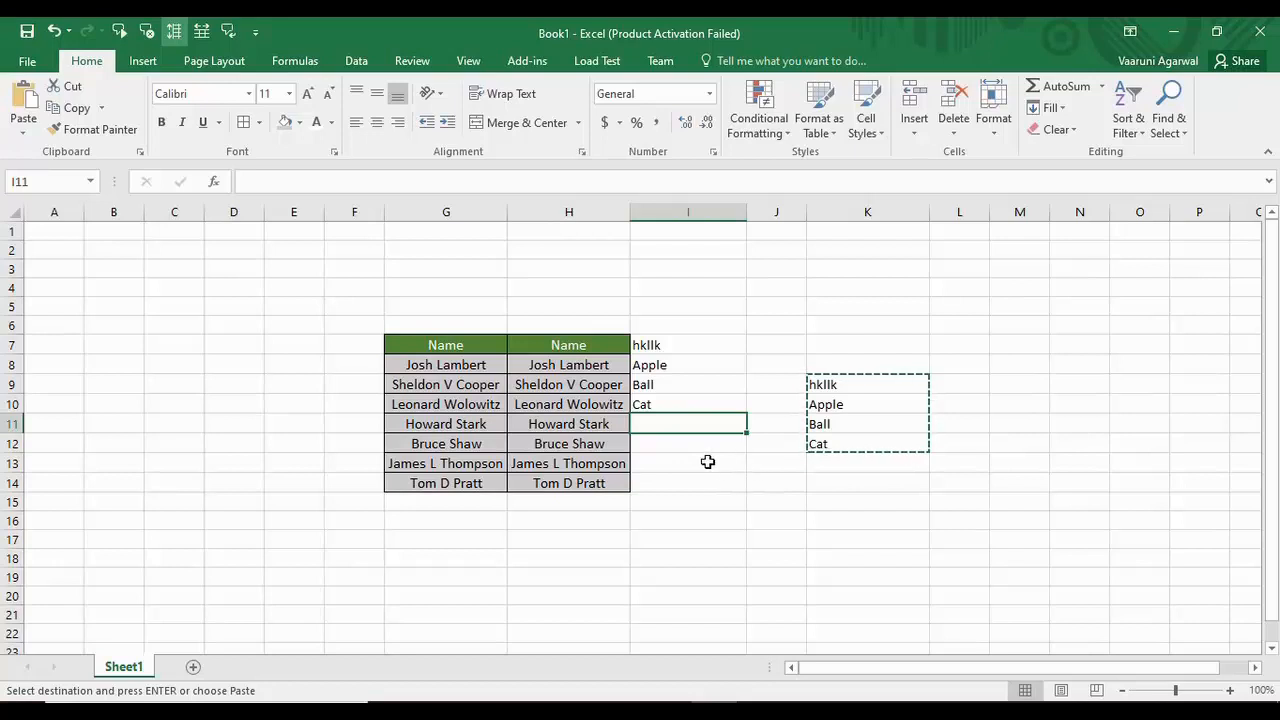